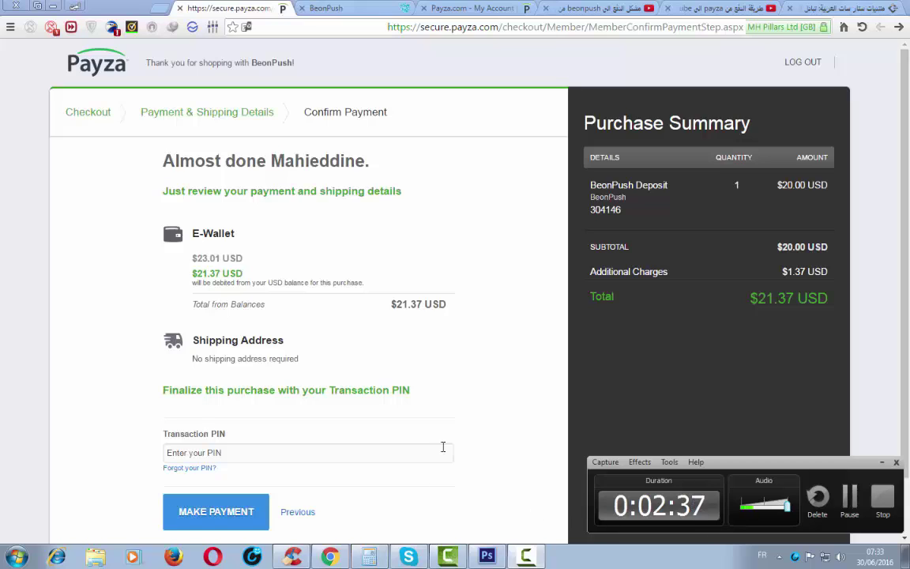
Enter the transaction PIN, submit the $21.37 BeonPush payment, and accept the browser's offer to save the credentials.
left_click(372, 454)
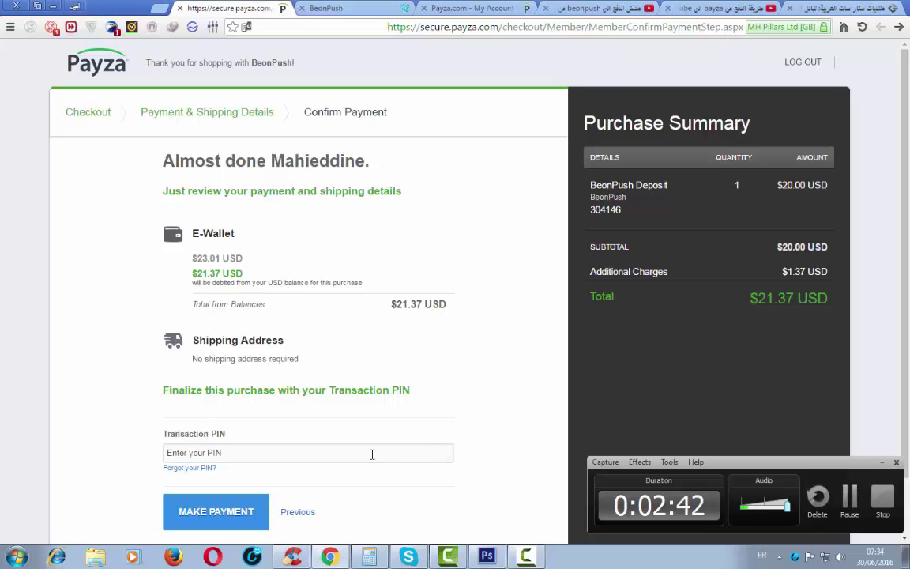
type("****")
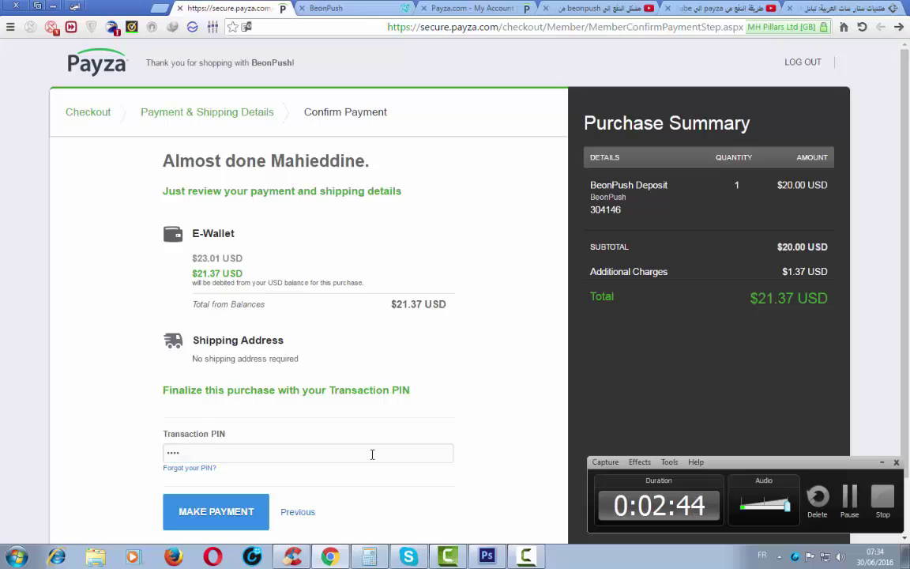
left_click(219, 517)
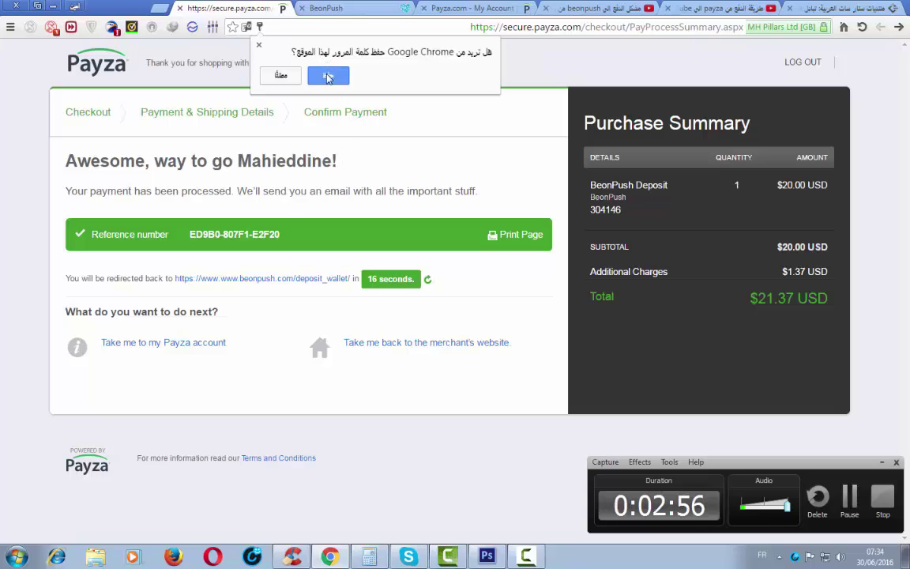
left_click(329, 75)
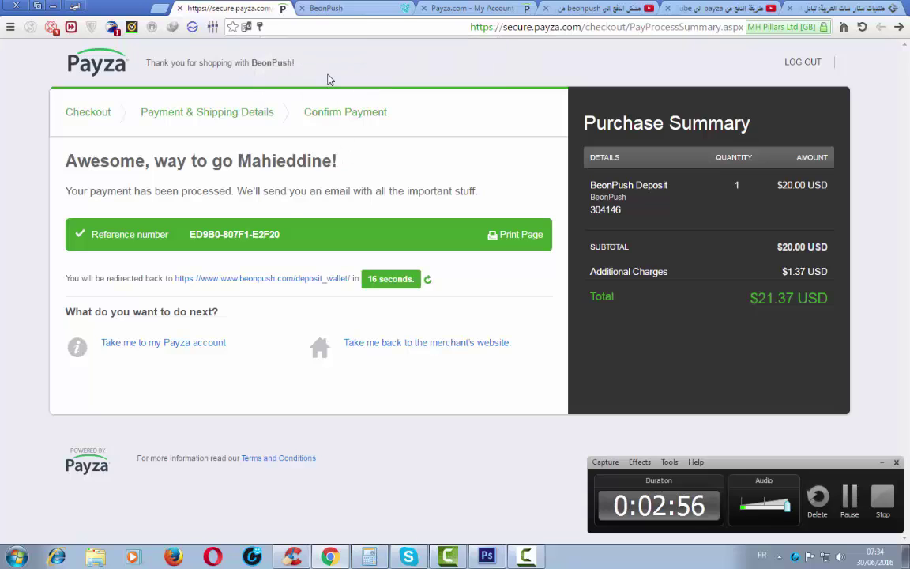
Translate the payment confirmation page into Arabic and read the message about the processed payment.
left_click(247, 27)
left_click(322, 79)
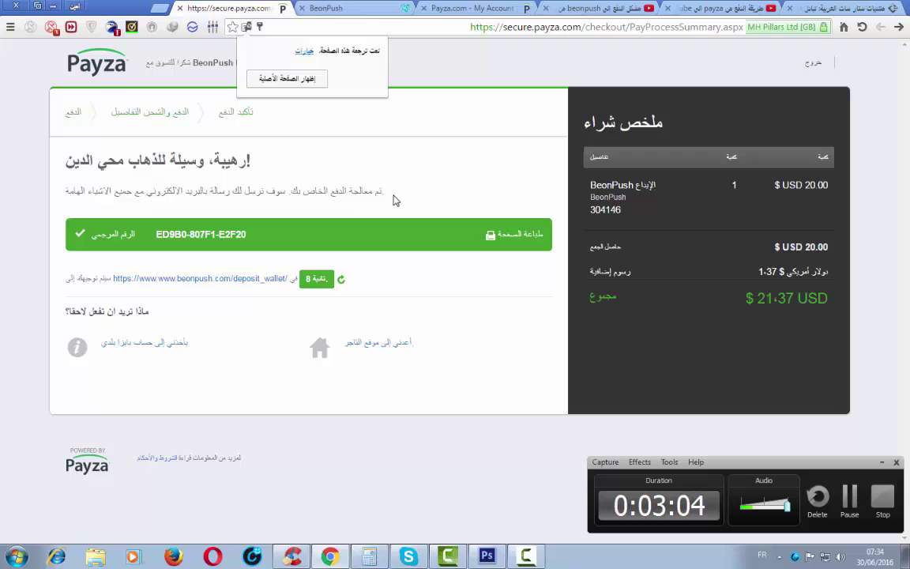
mouse_move(338, 193)
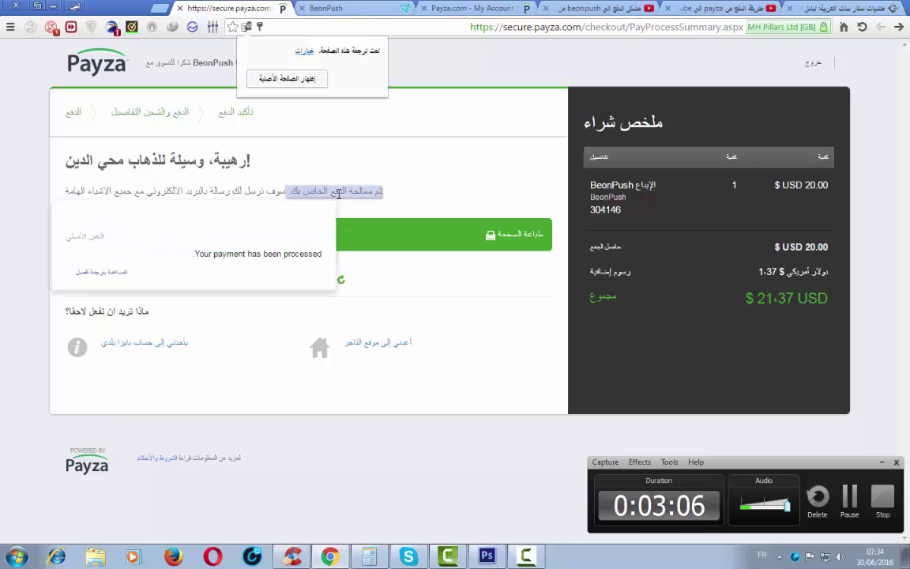
left_click(240, 176)
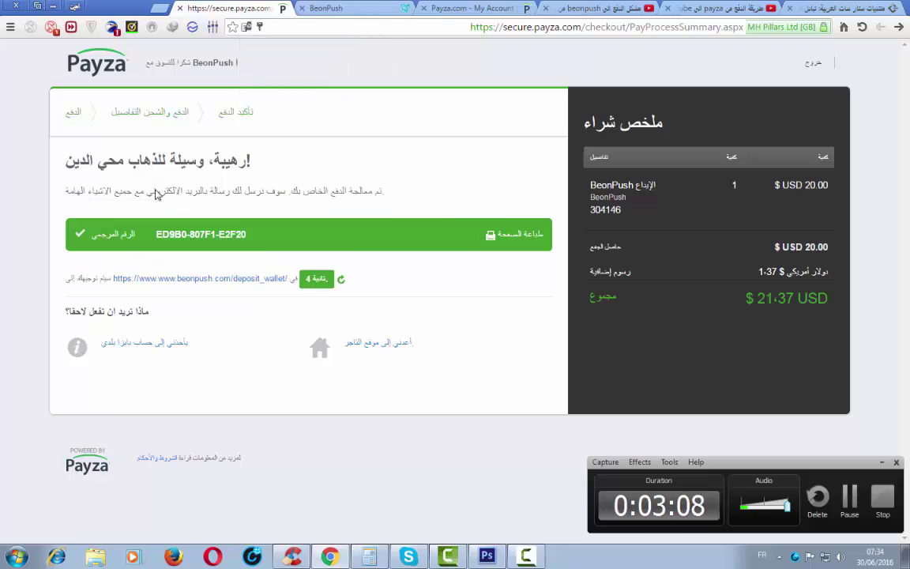
mouse_move(141, 190)
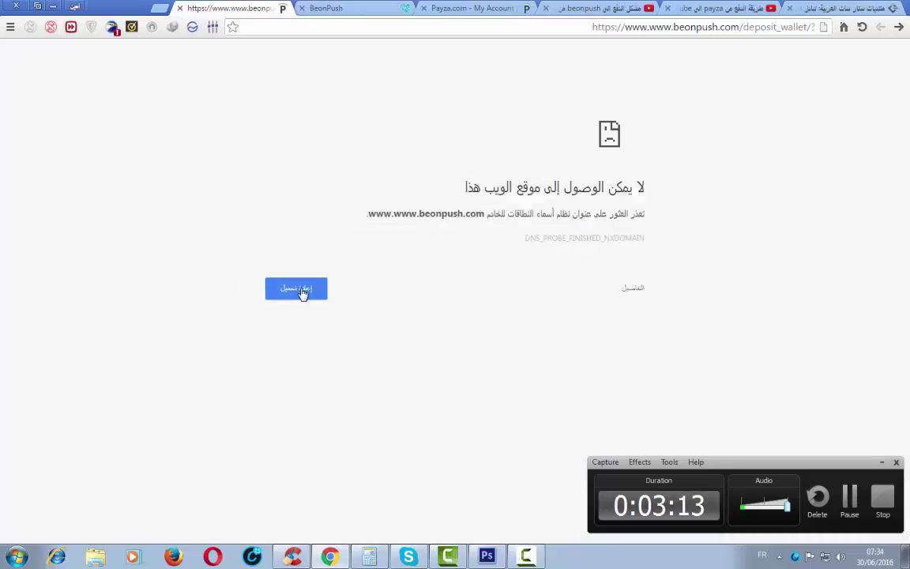
Retry loading the BeonPush redirect page, and check the remaining balance in the Payza account.
left_click(301, 291)
left_click(374, 9)
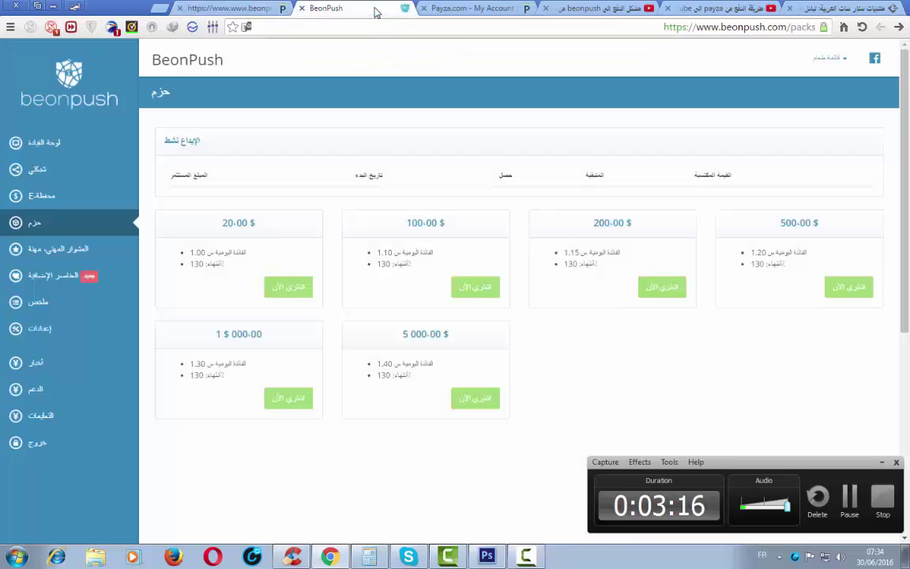
key("ctrl+shift+Tab")
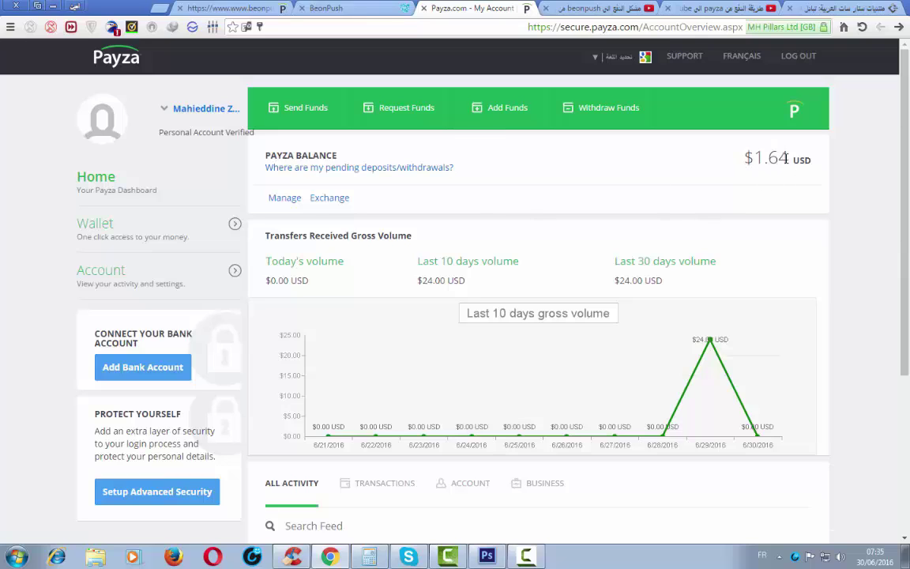
left_click_drag(786, 160, 752, 160)
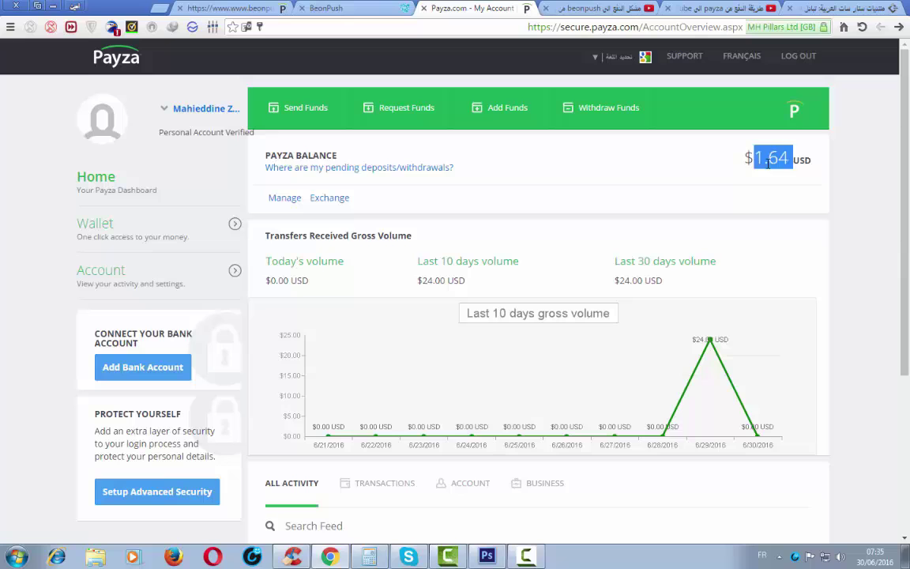
triple_click(767, 161)
double_click(767, 161)
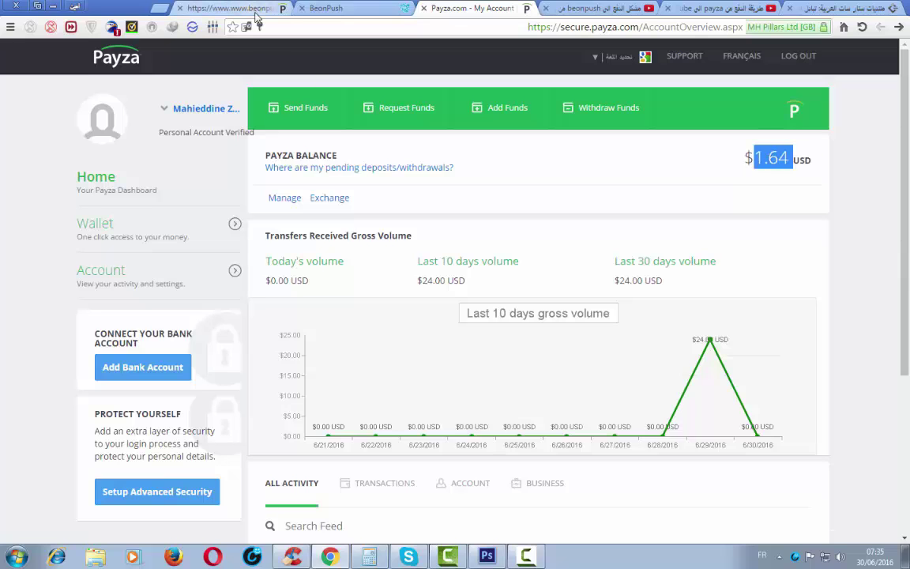
Open the BeonPush e-wallet and choose Payza as the payment method for adding funds.
left_click(345, 9)
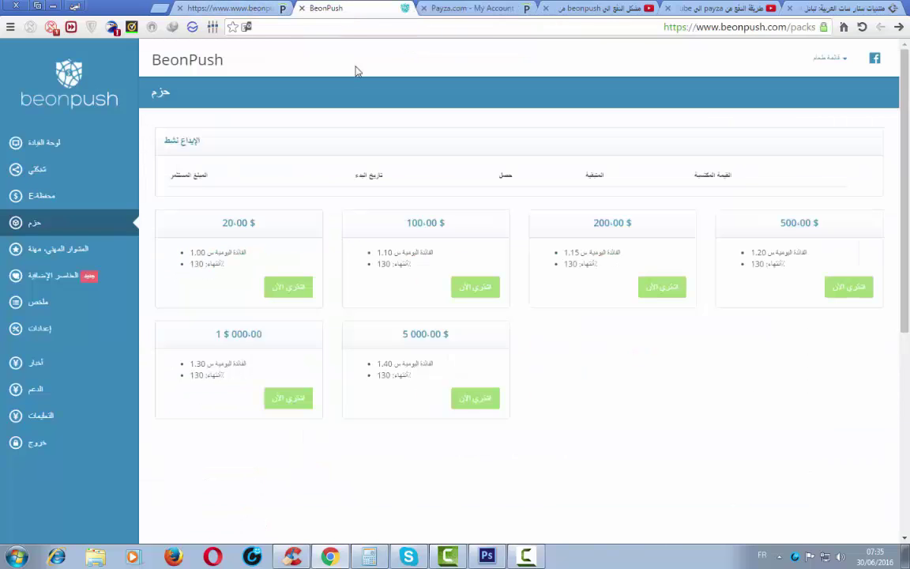
left_click(55, 146)
double_click(55, 147)
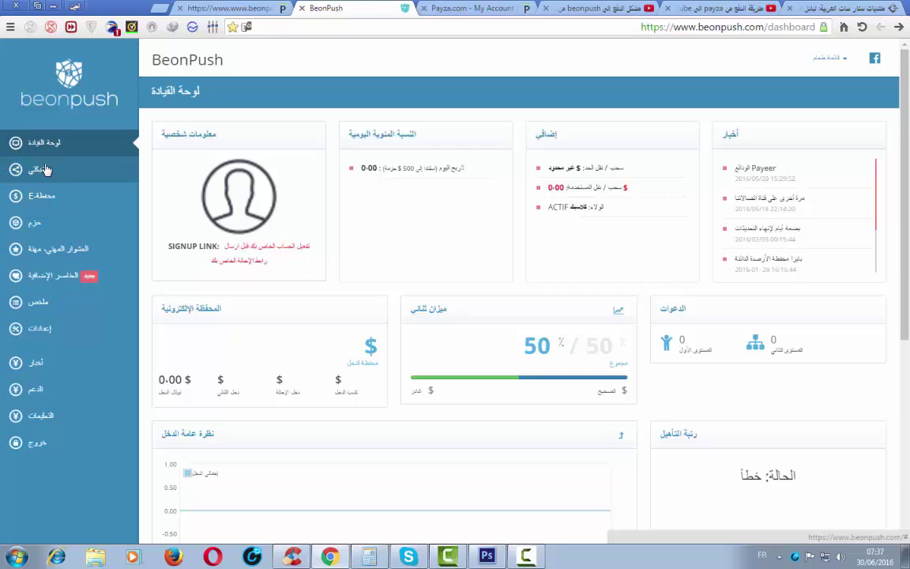
left_click(43, 204)
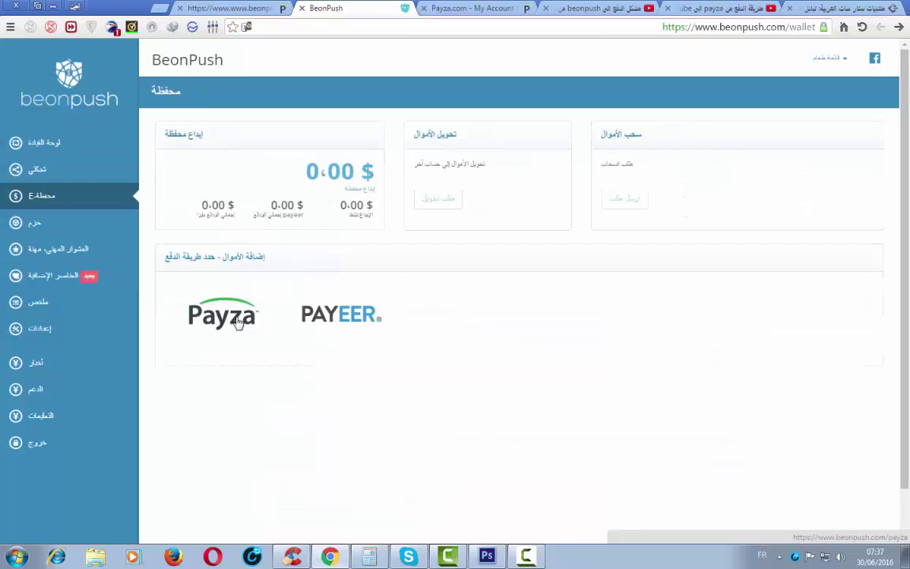
left_click(235, 323)
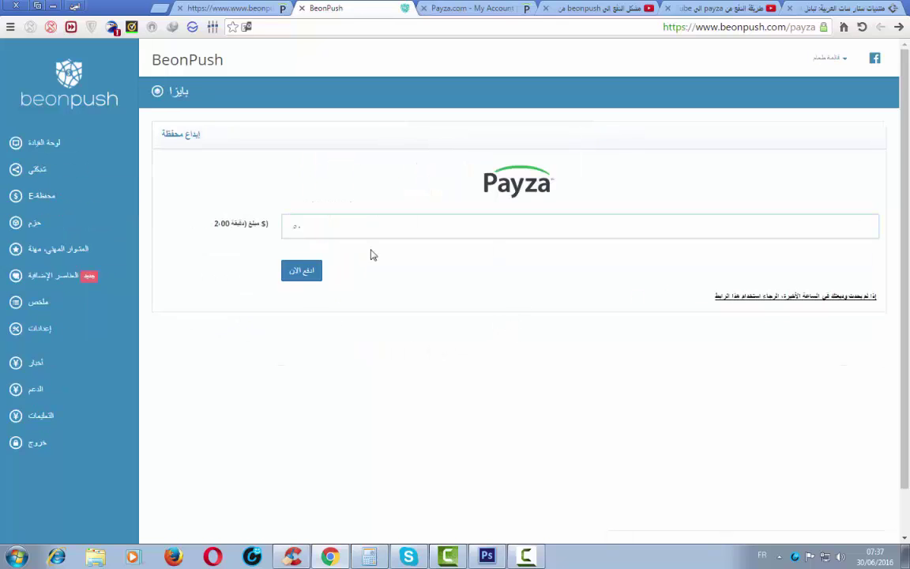
Open the details of the latest checkout payment in Payza's activity feed and copy its reference number.
left_click(455, 9)
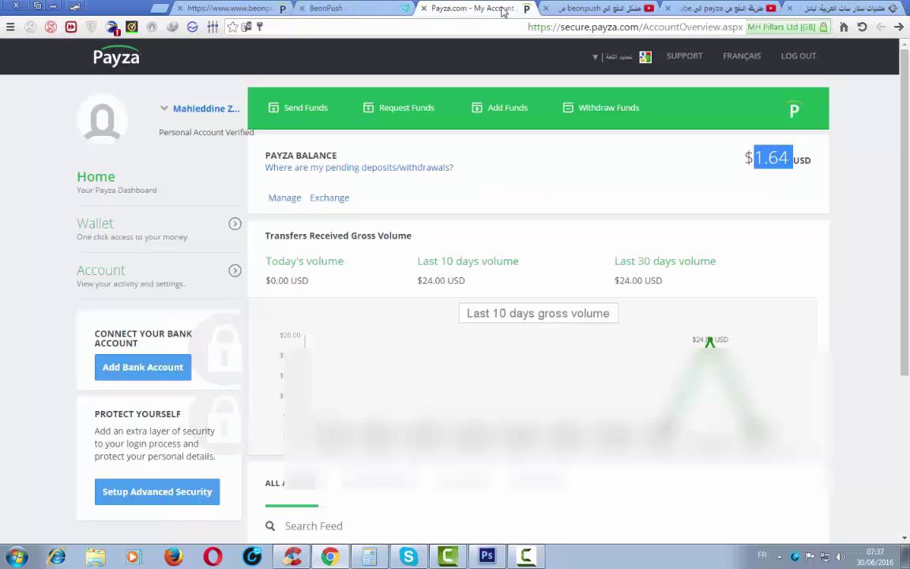
scroll(512, 276, "down", 3)
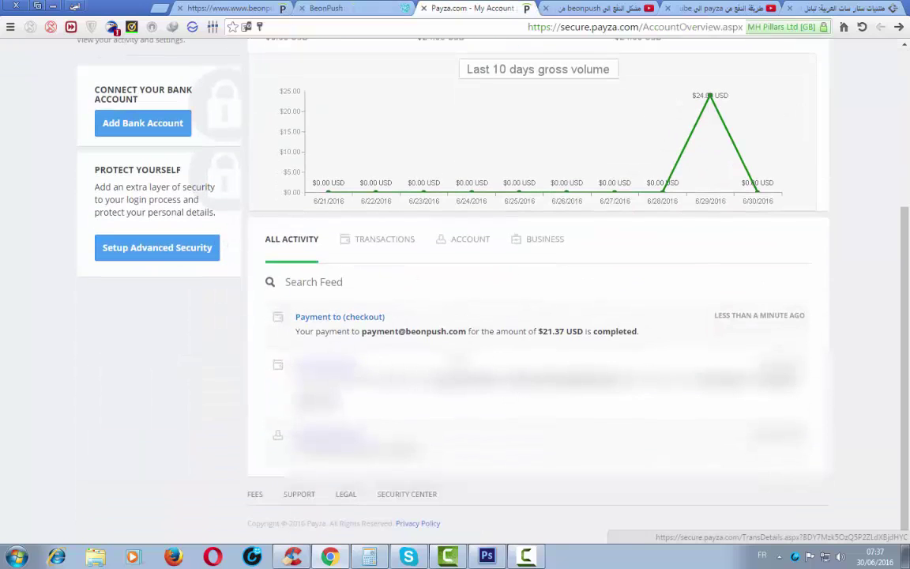
left_click(353, 325)
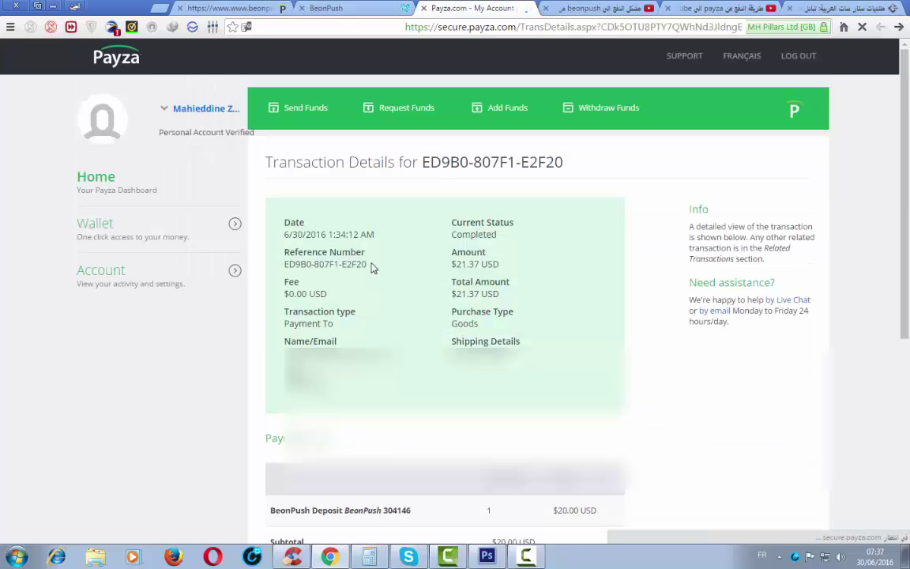
left_click_drag(370, 264, 286, 266)
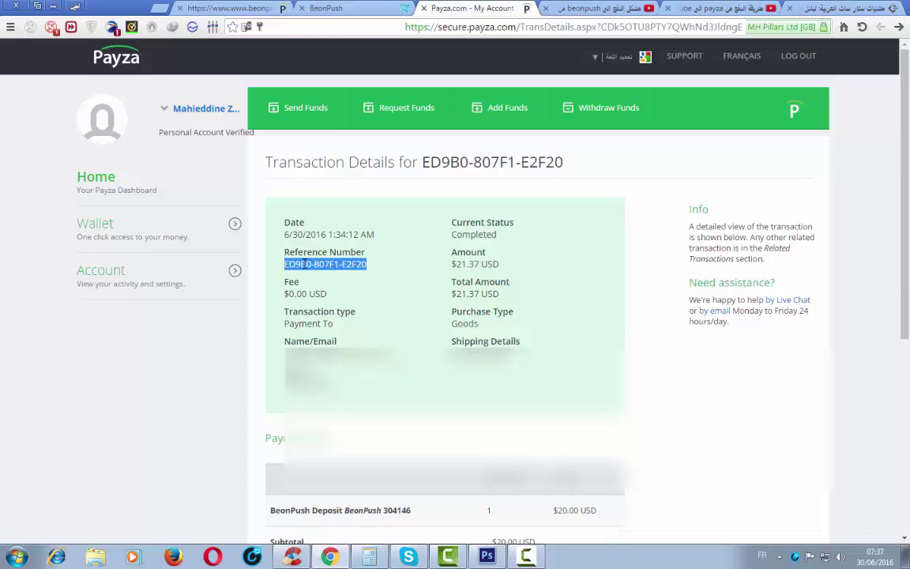
right_click(292, 275)
left_click(292, 274)
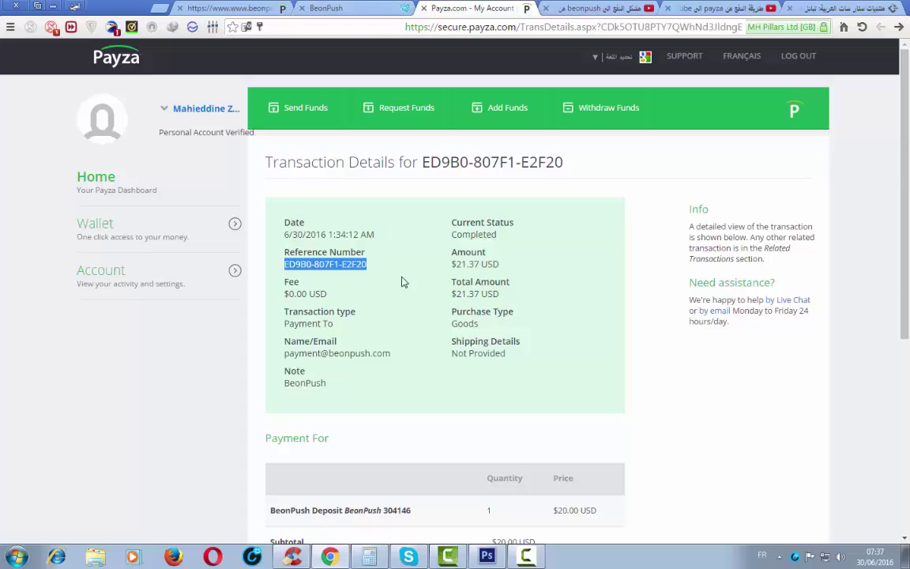
Open BeonPush's manual form for missing Payza deposits, paste the payment reference number, and submit it for verification.
left_click(339, 9)
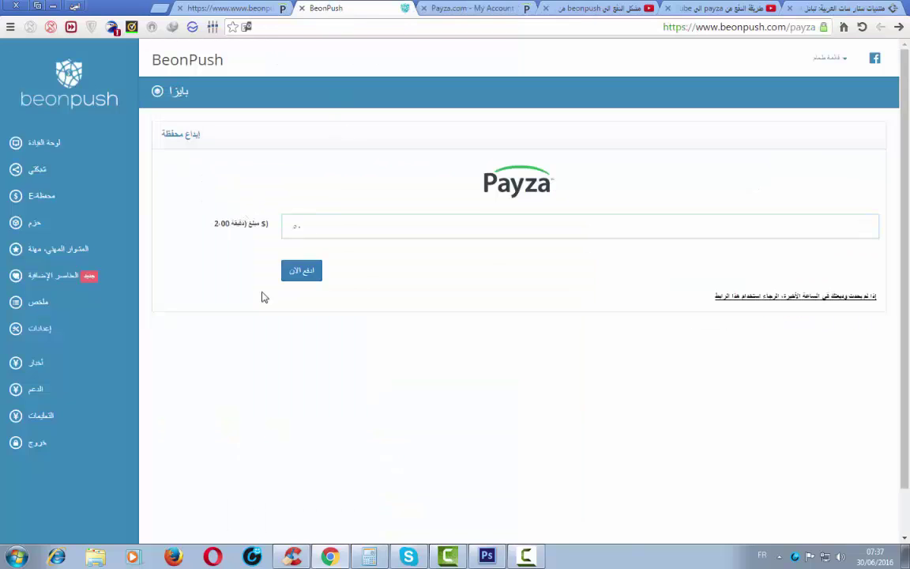
left_click(745, 303)
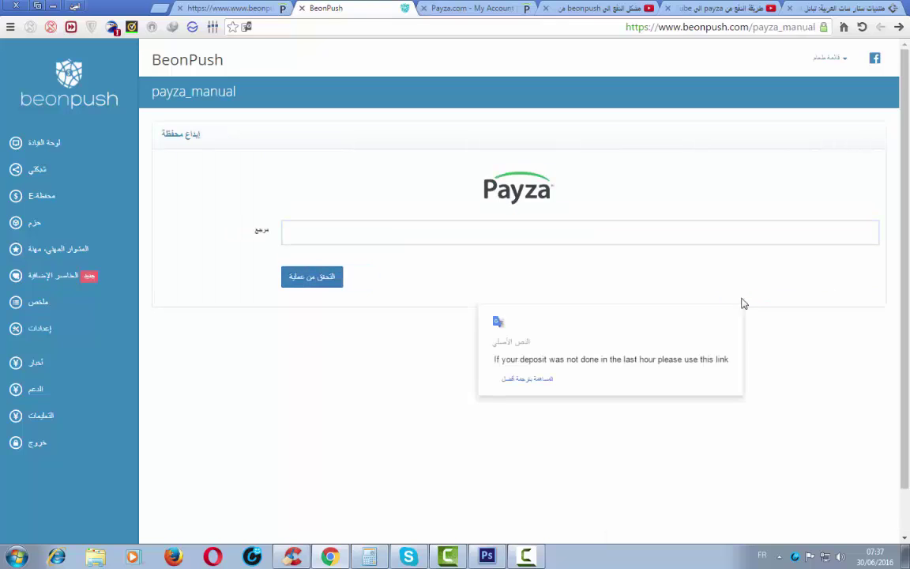
right_click(316, 241)
left_click(300, 319)
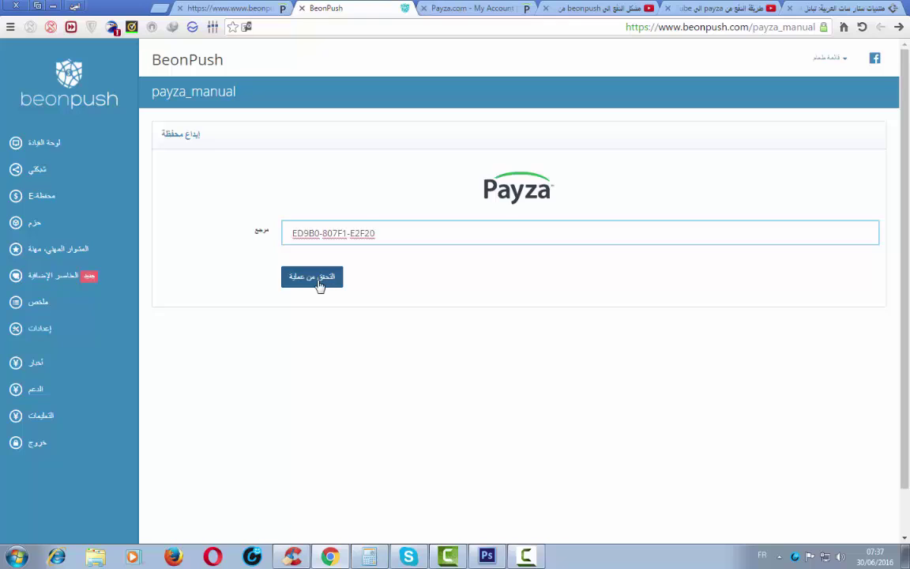
double_click(315, 284)
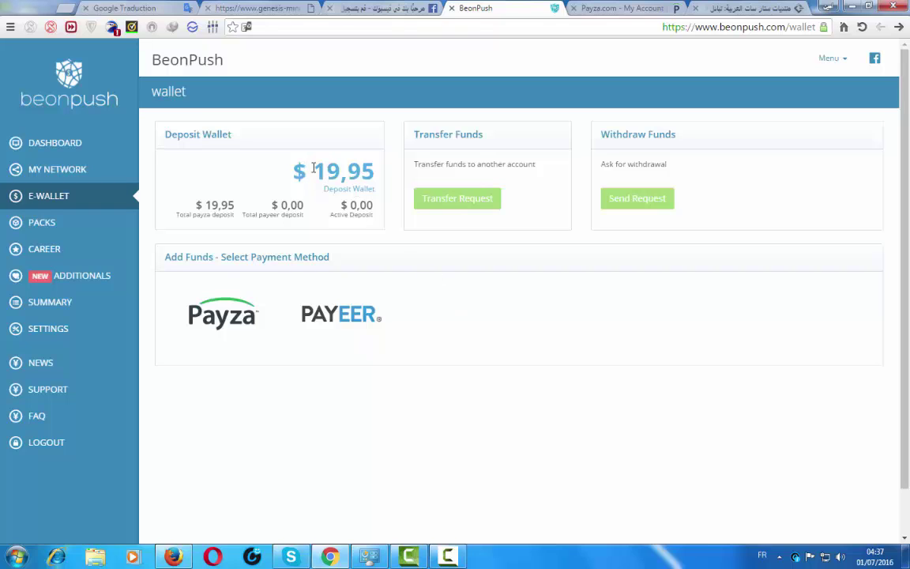
Check the deposit wallet balance in BeonPush and compare it with the current Payza account balance.
left_click_drag(314, 168, 375, 178)
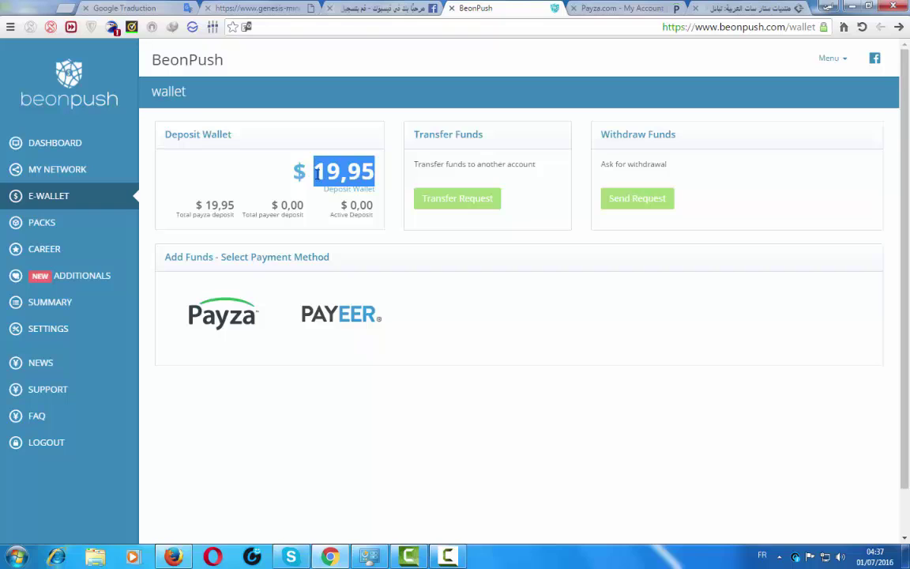
left_click(323, 180)
left_click_drag(314, 171, 384, 169)
left_click(372, 173)
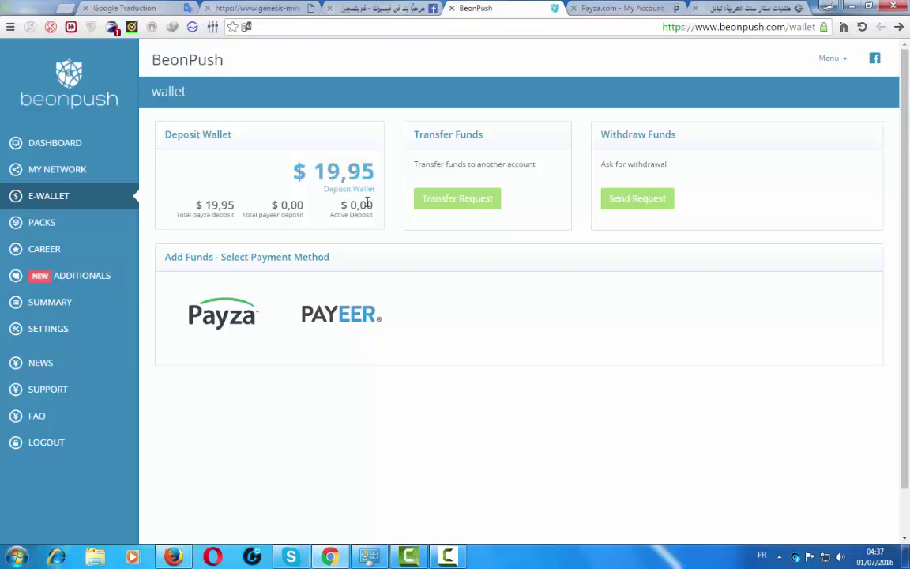
left_click_drag(317, 172, 377, 178)
left_click(322, 167)
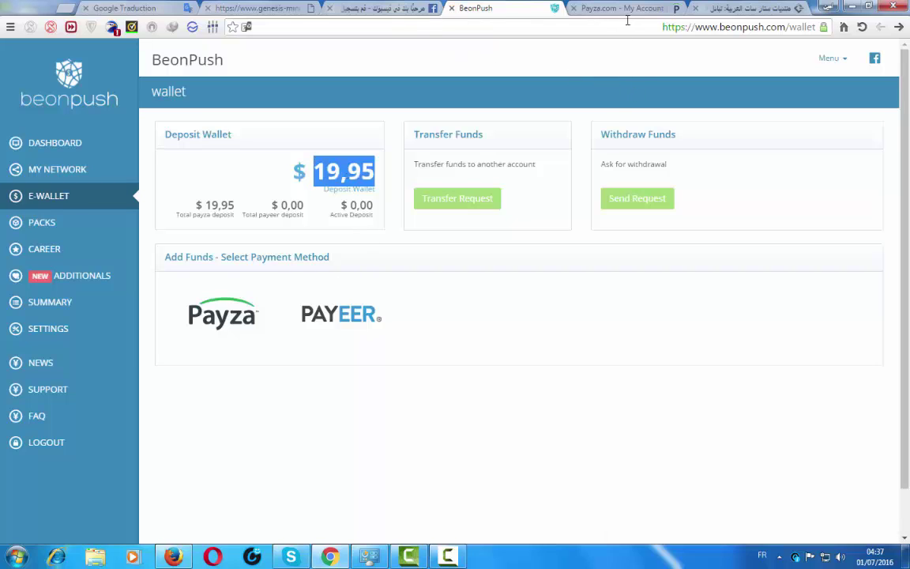
left_click(626, 9)
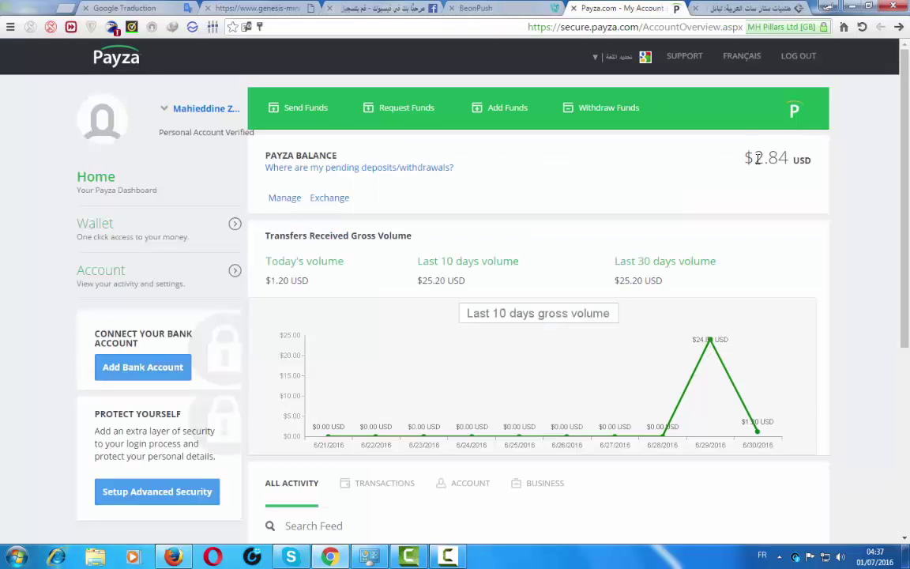
left_click_drag(757, 158, 785, 166)
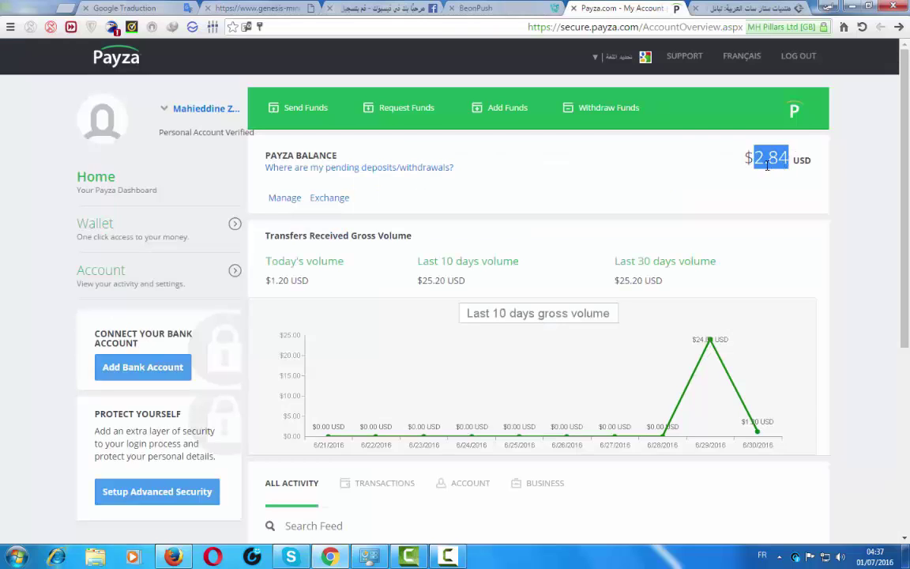
Request a $2 Payza deposit from the BeonPush e-wallet and proceed to the Payza checkout page.
left_click(494, 9)
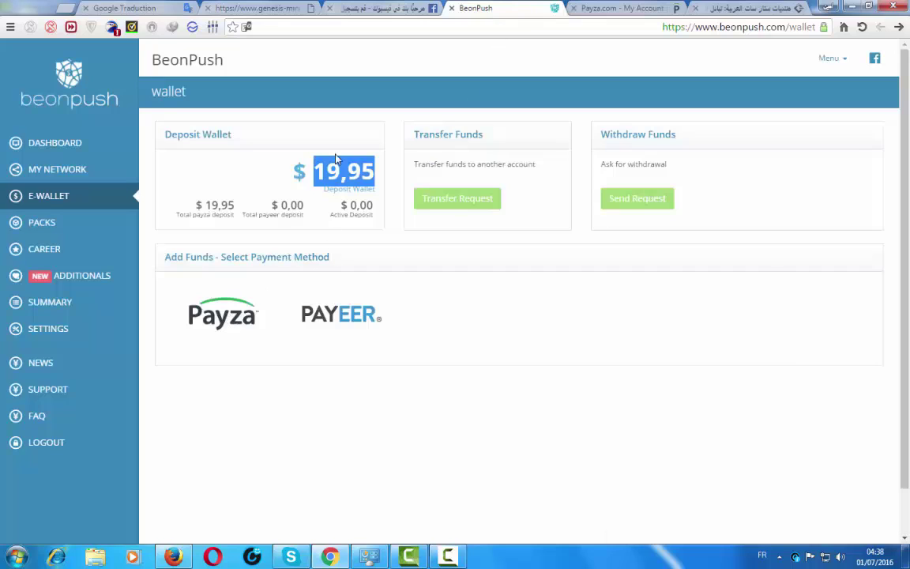
left_click(297, 150)
left_click(227, 316)
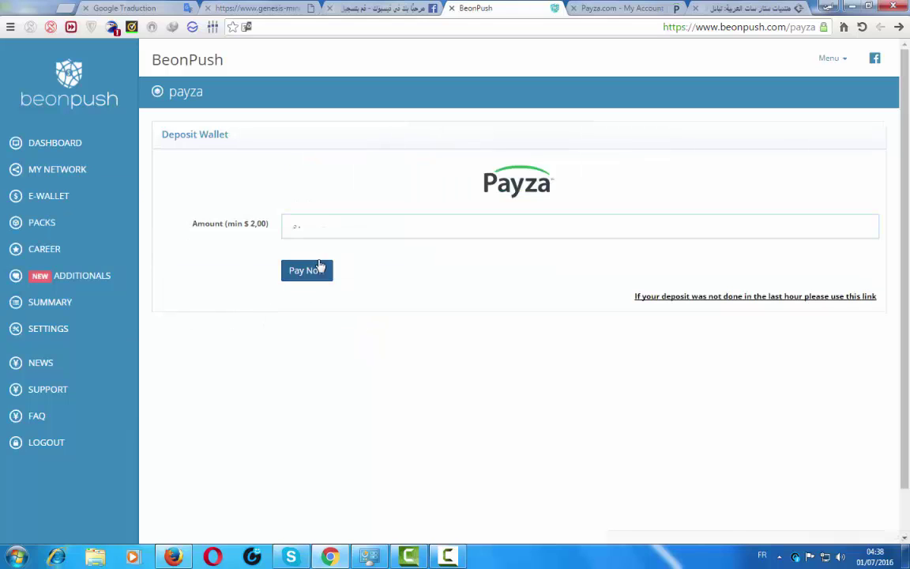
double_click(348, 229)
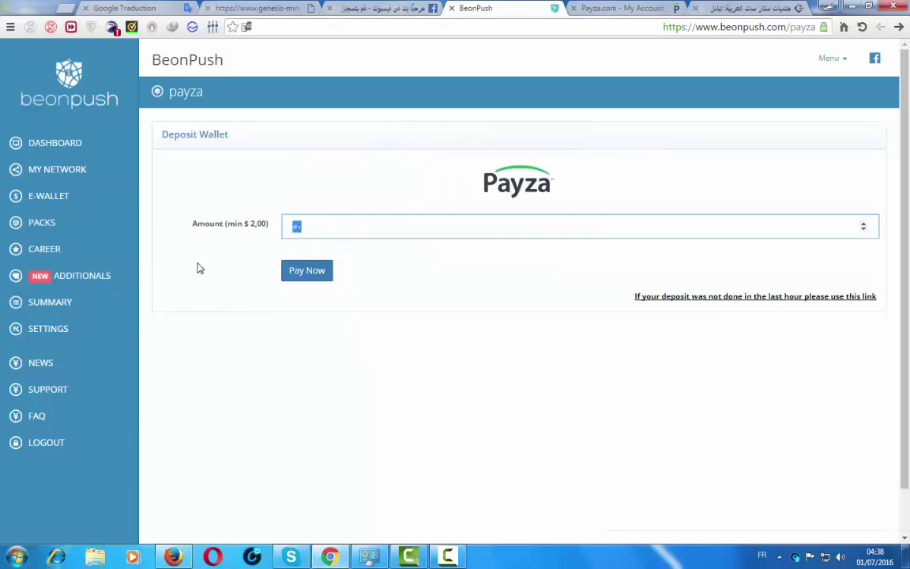
type("2")
left_click(304, 276)
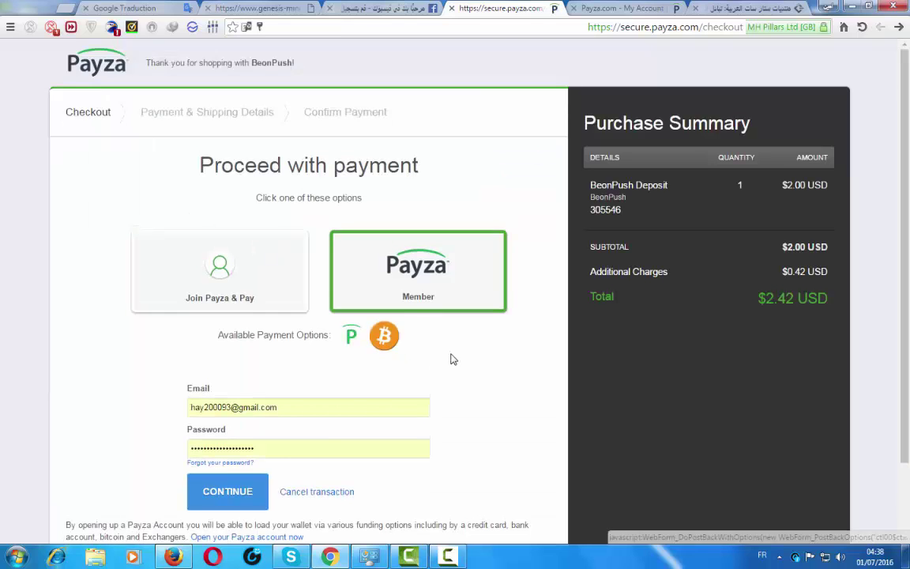
scroll(451, 356, "down", 2)
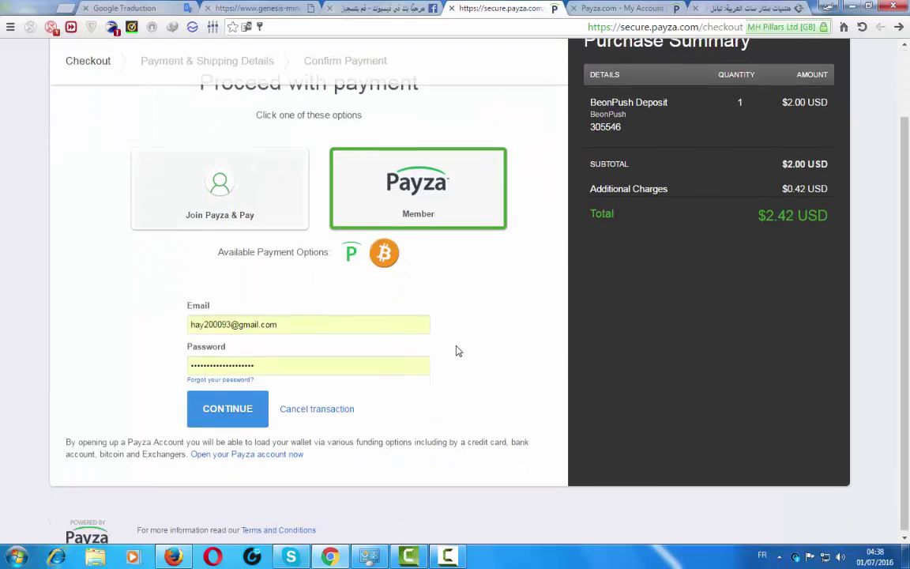
Sign in to the Payza checkout with the saved credentials and pay for the BeonPush deposit from the Payza e-wallet.
left_click(228, 406)
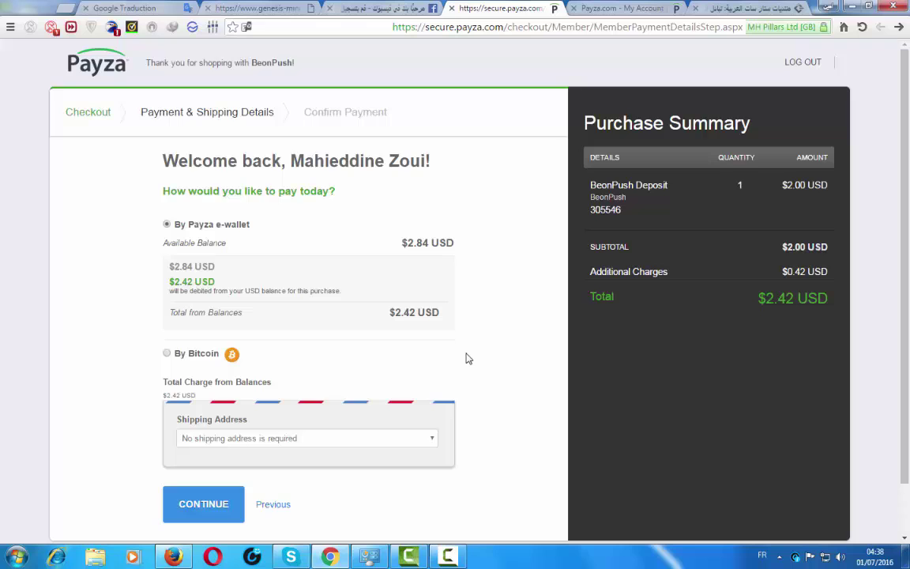
scroll(467, 357, "down", 2)
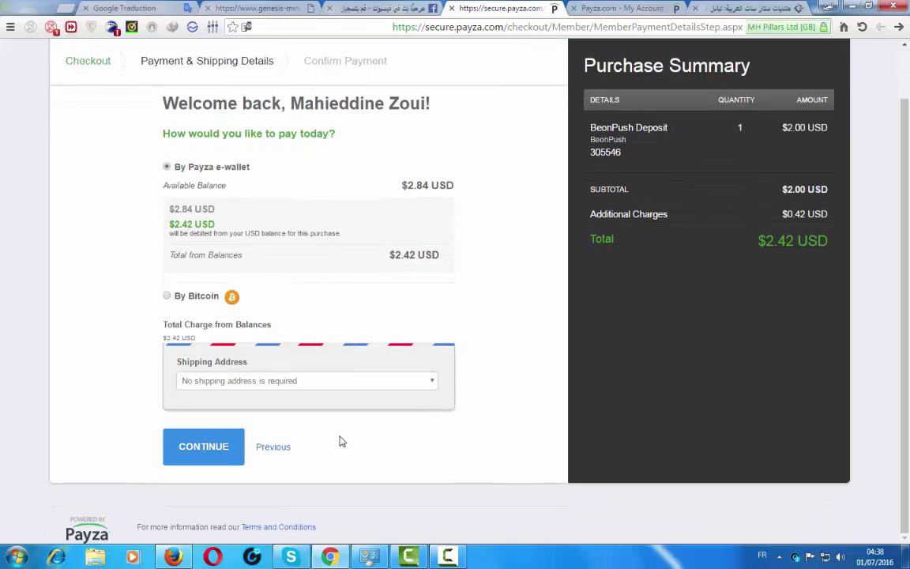
left_click(209, 448)
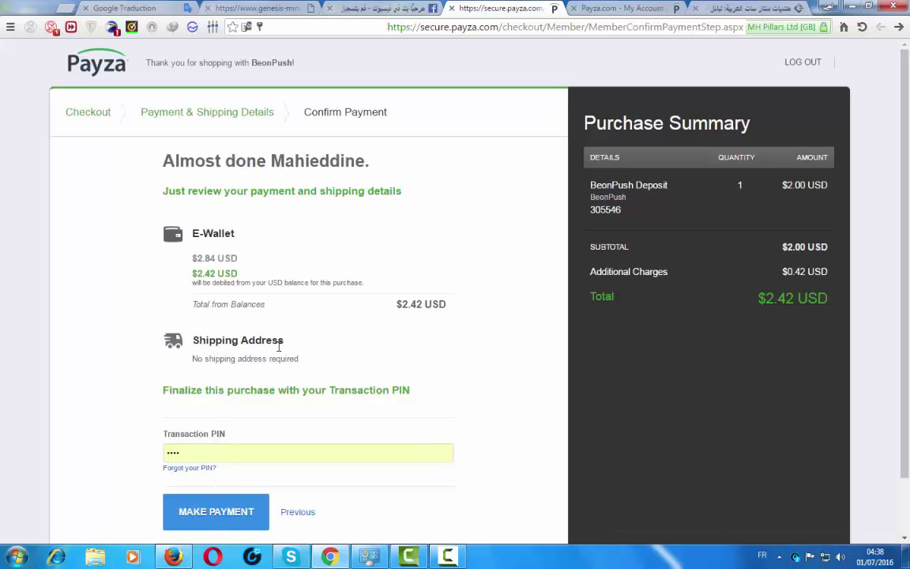
left_click(228, 519)
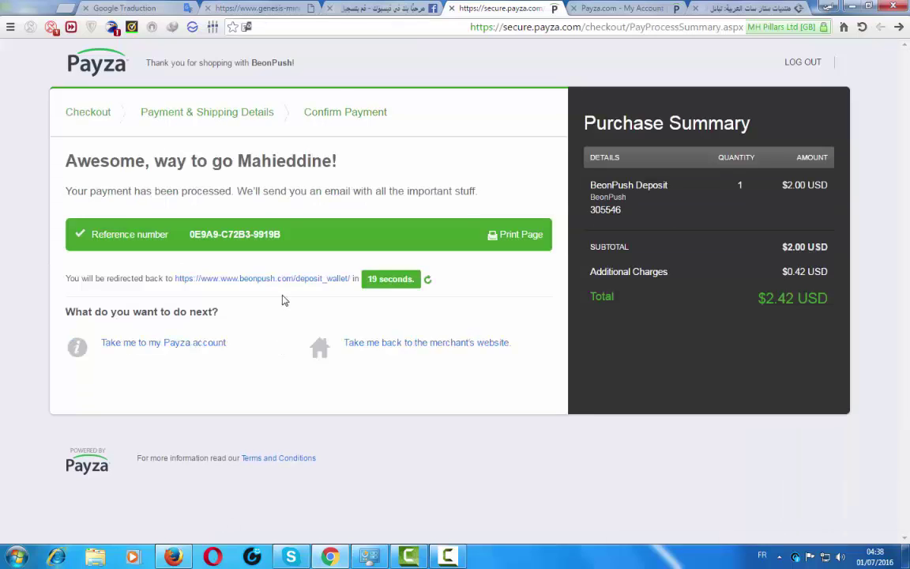
Copy the reference number from the Payza payment confirmation and close the checkout page.
left_click_drag(286, 229, 185, 229)
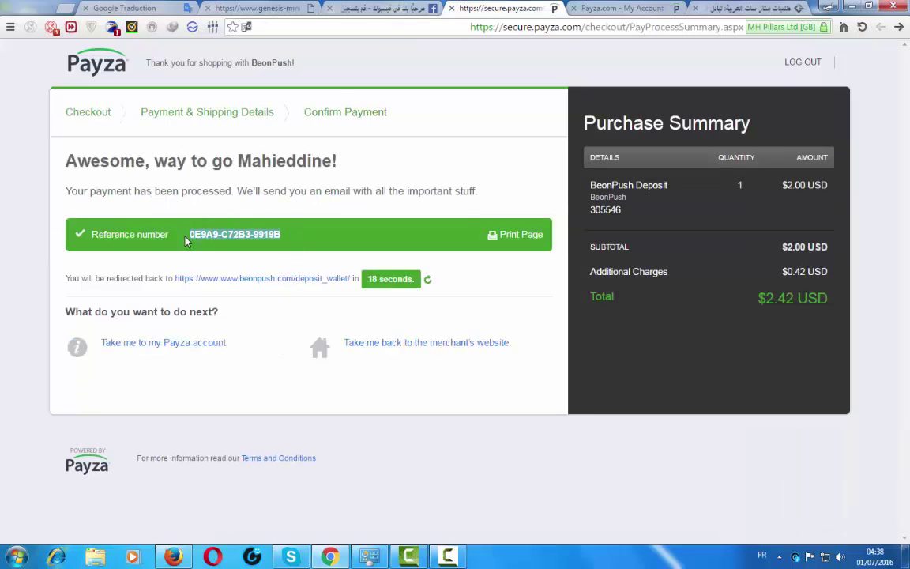
right_click(207, 237)
left_click(205, 248)
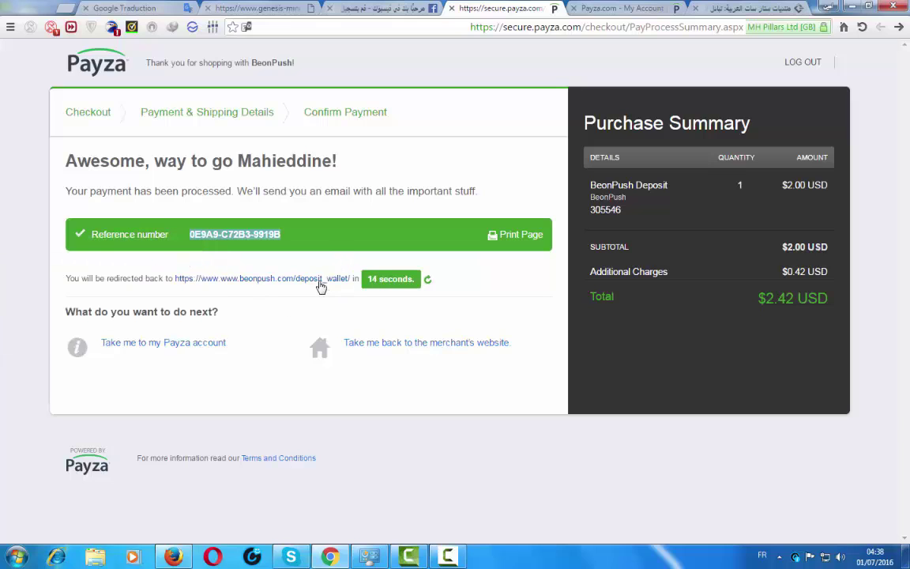
right_click(319, 282)
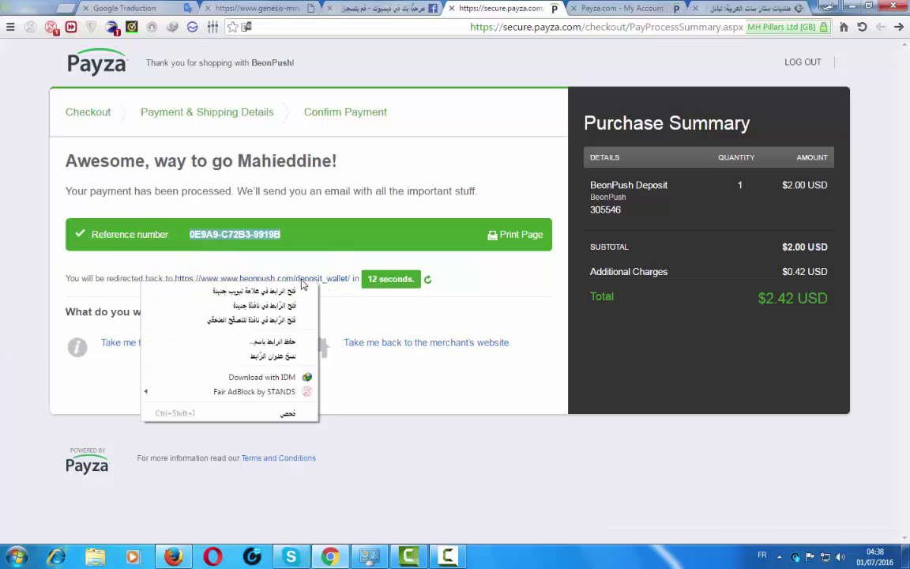
left_click(301, 282)
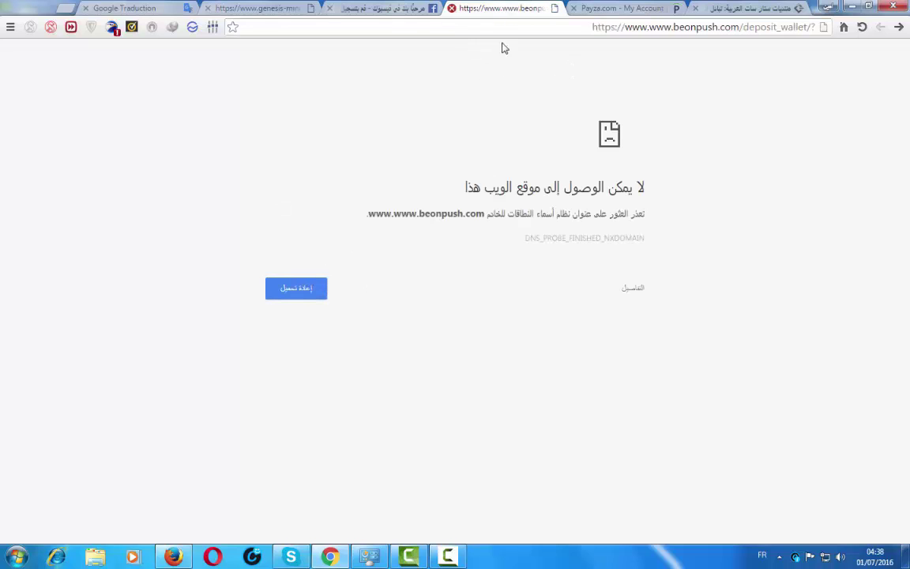
key("ctrl+w")
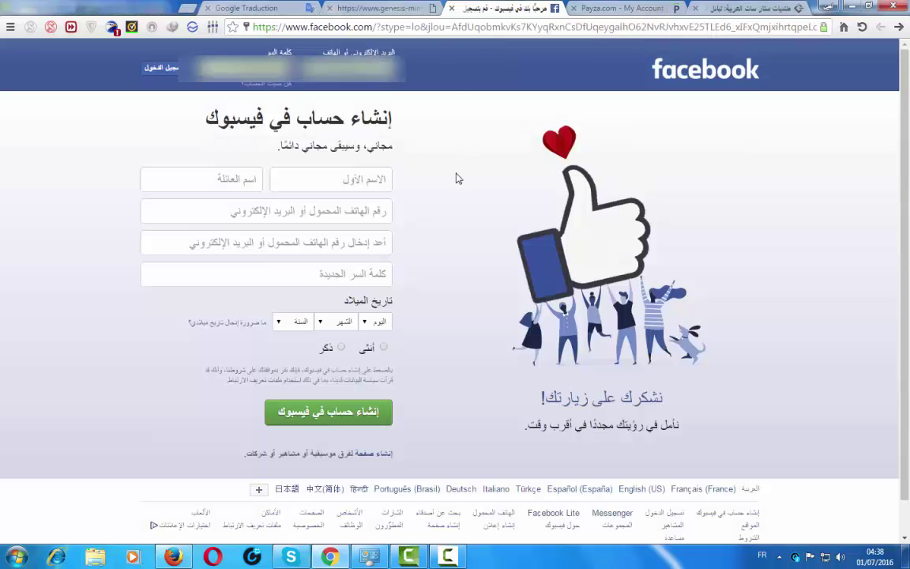
left_click(637, 9)
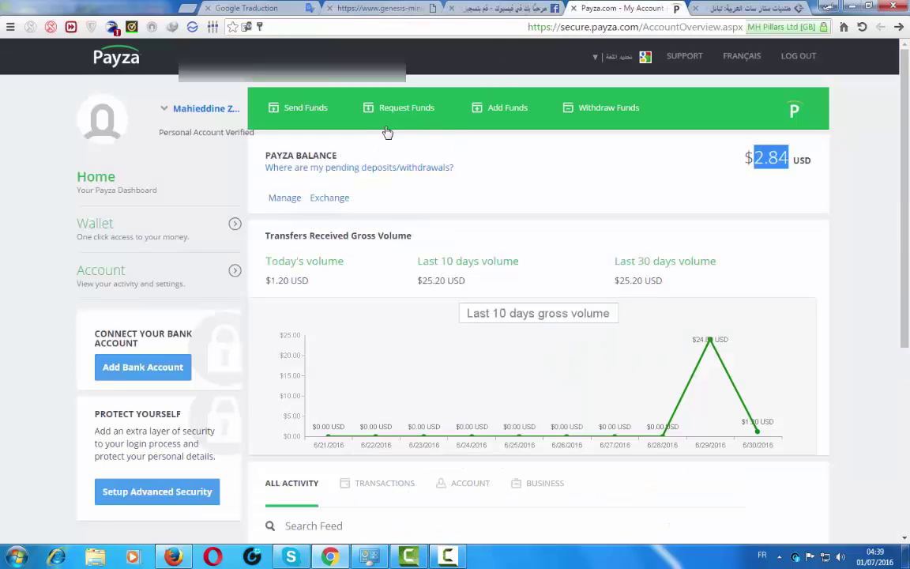
left_click(447, 557)
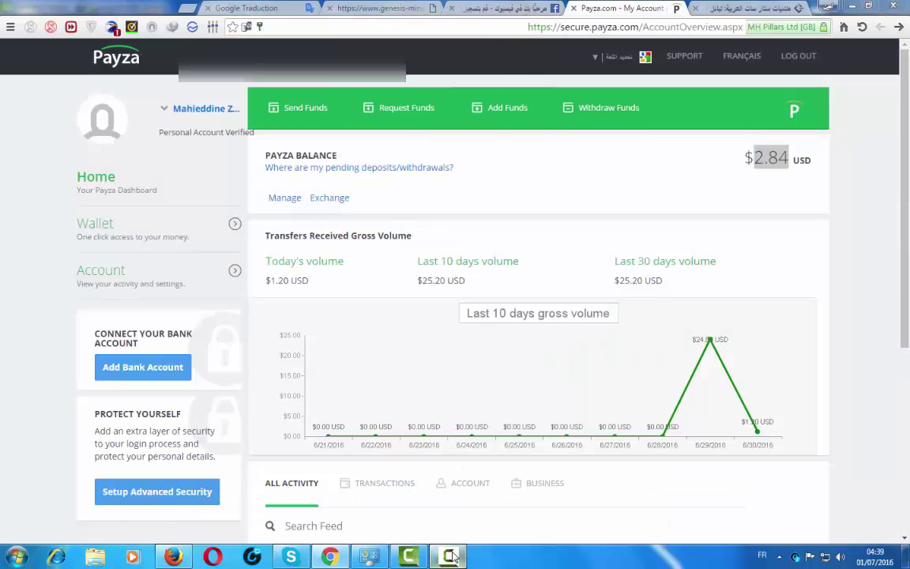
left_click(569, 492)
left_click(565, 492)
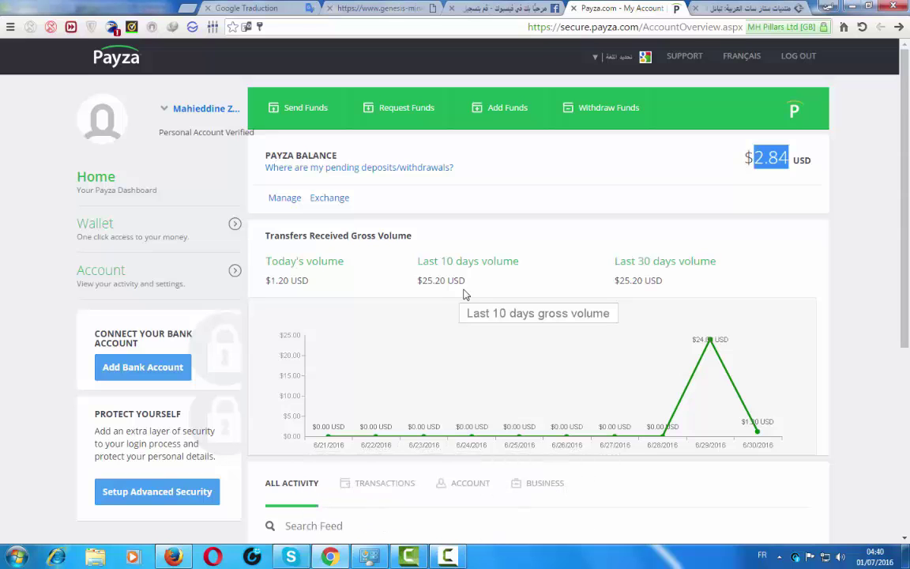
Open the BeonPush dashboard in a new browser tab.
left_click(251, 9)
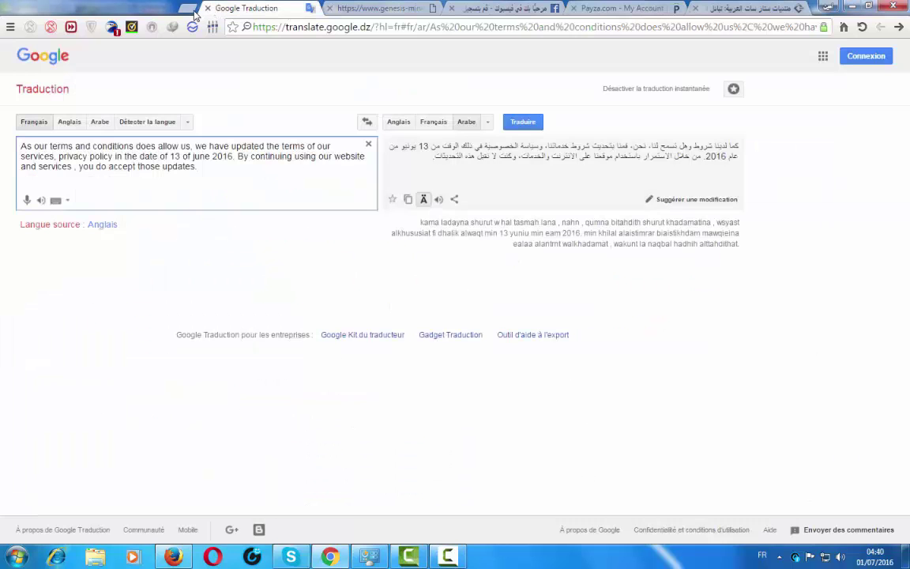
left_click(189, 12)
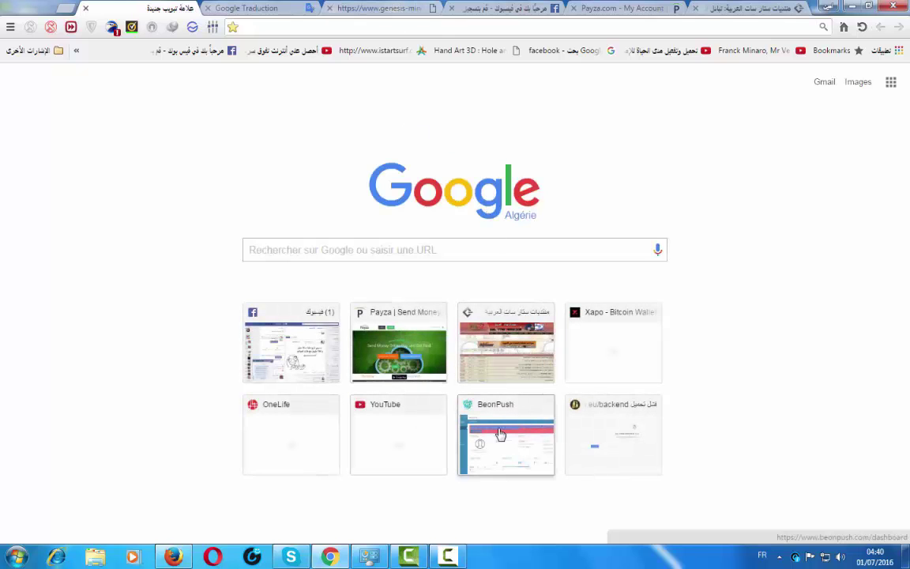
left_click(501, 435)
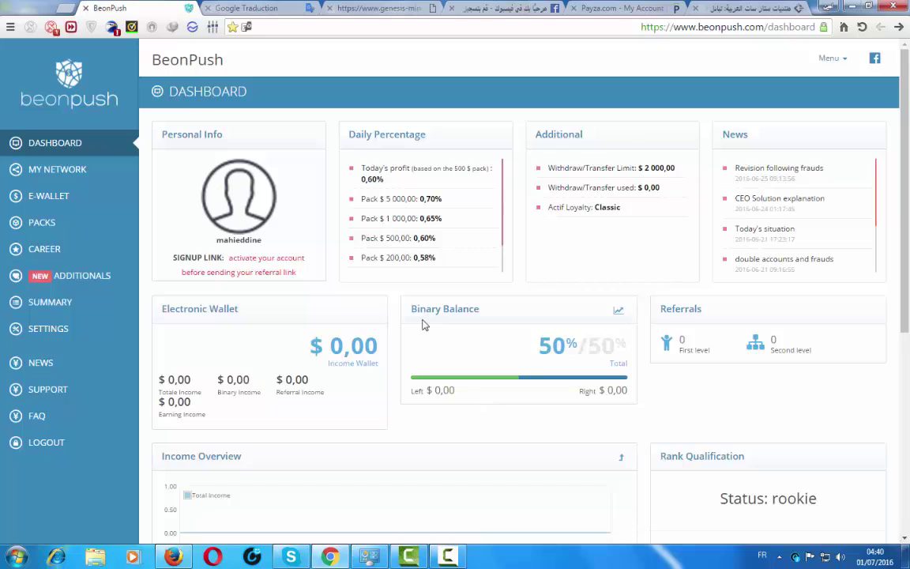
Paste the new payment's reference number into the e-wallet's manual form for missing Payza deposits and verify the transaction.
left_click(47, 205)
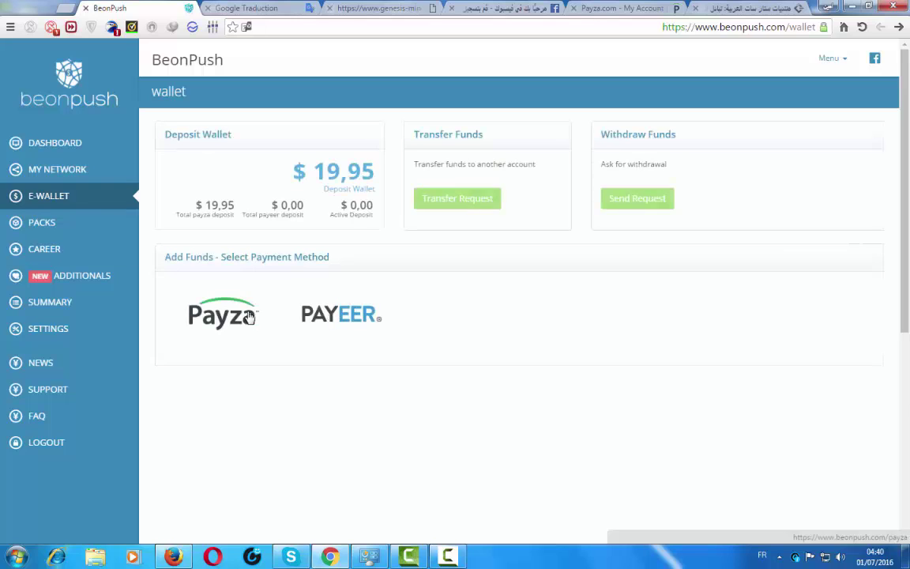
left_click(249, 316)
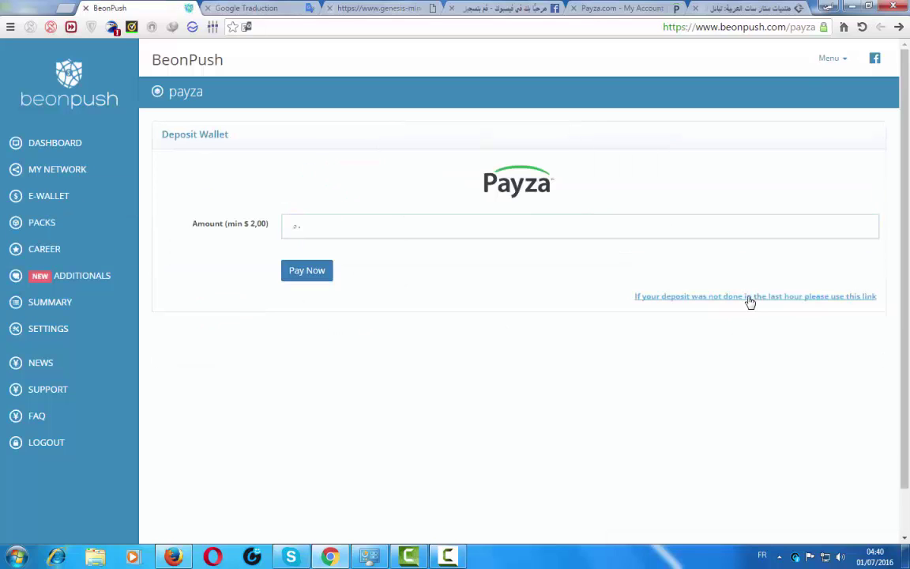
left_click(751, 302)
left_click(402, 234)
right_click(272, 237)
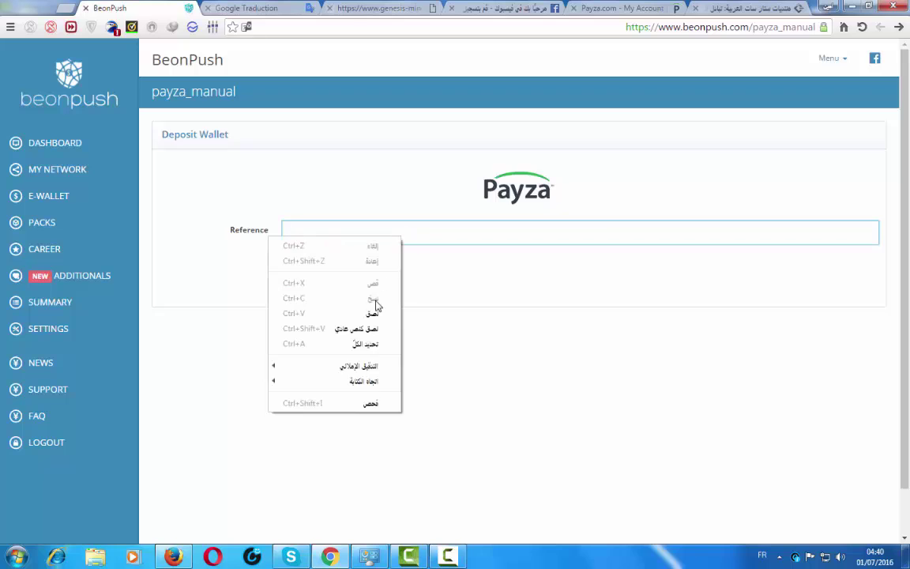
left_click(346, 306)
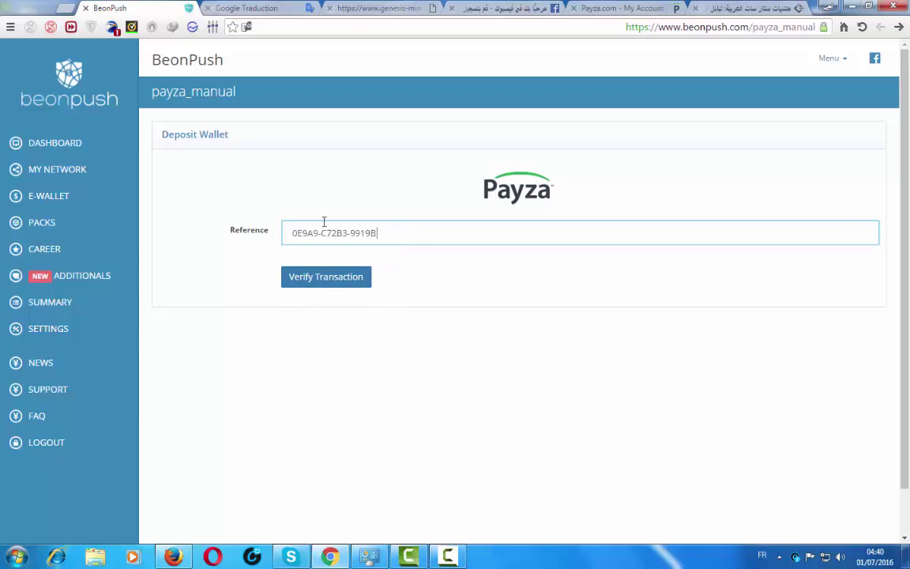
left_click(330, 286)
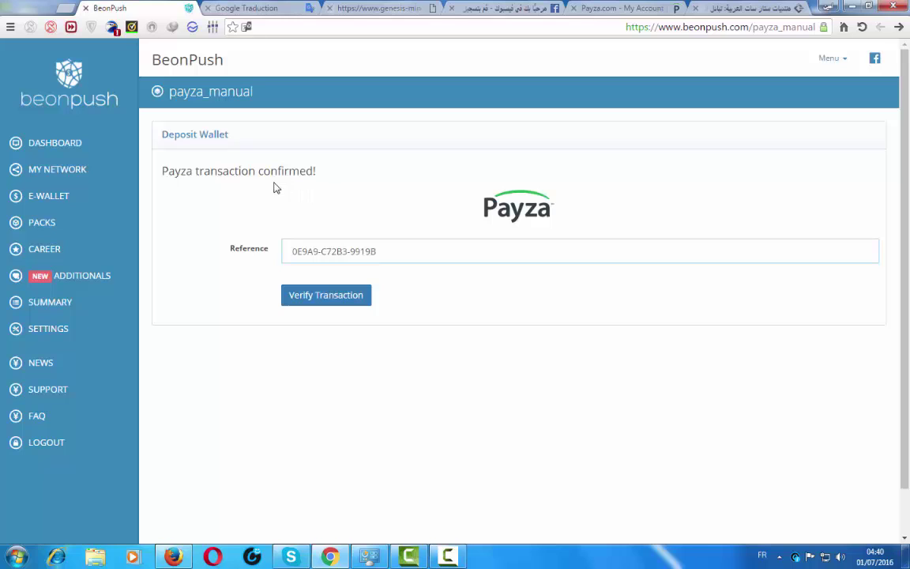
Check the deposit wallet balance on the e-wallet page.
left_click(63, 197)
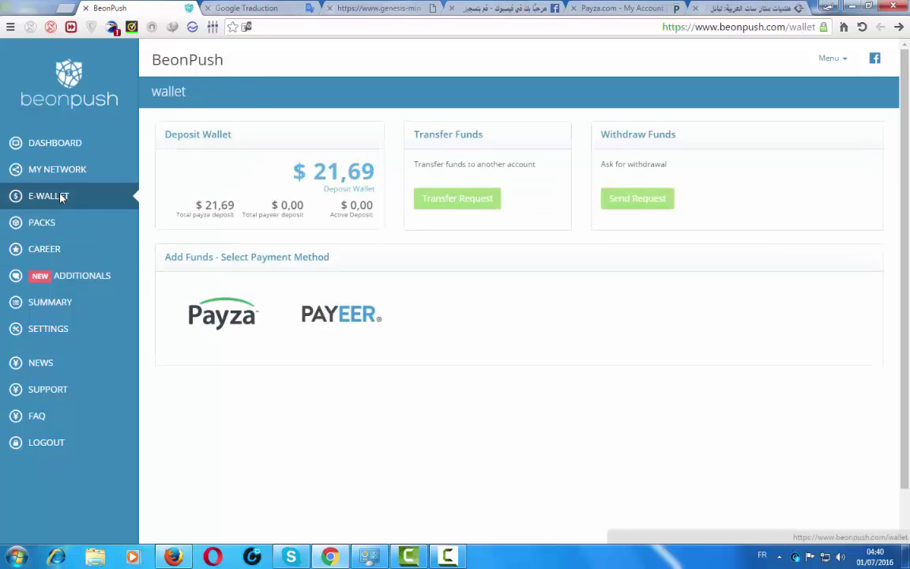
left_click_drag(312, 170, 377, 170)
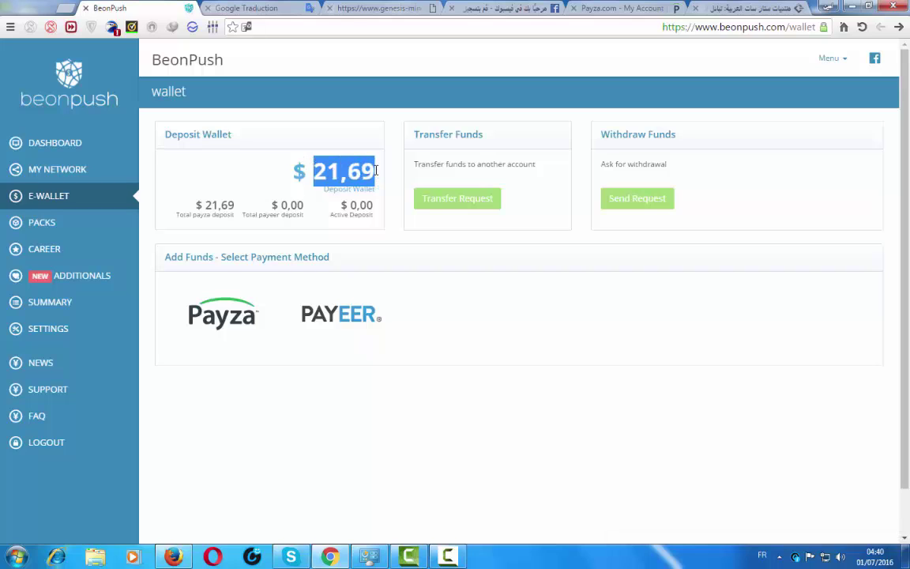
triple_click(345, 171)
double_click(327, 171)
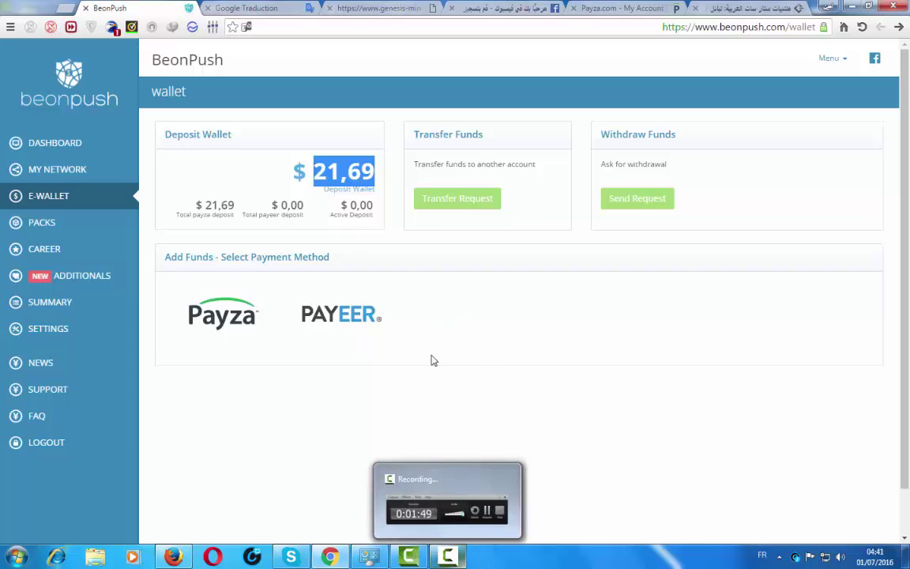
Buy the $20 pack, paying $20 from the deposit wallet.
left_click(46, 223)
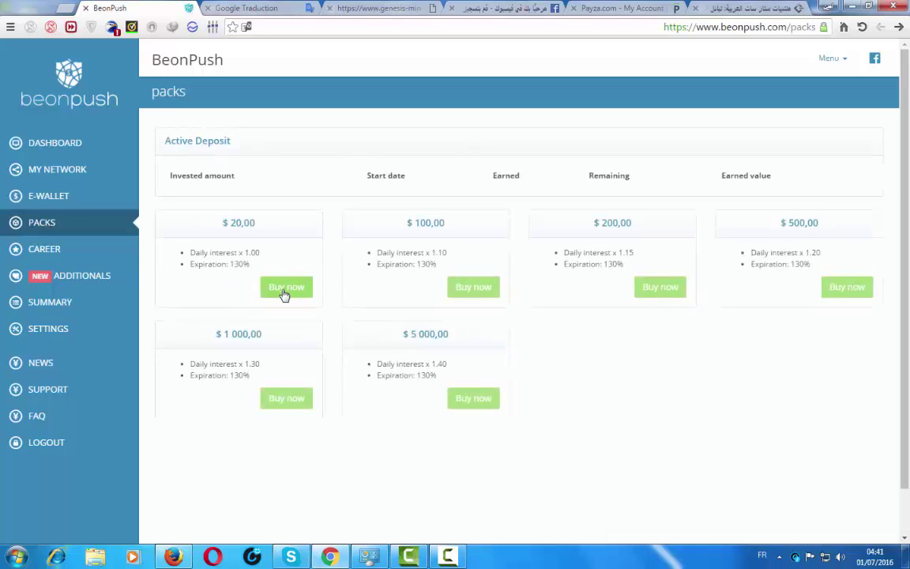
left_click(282, 288)
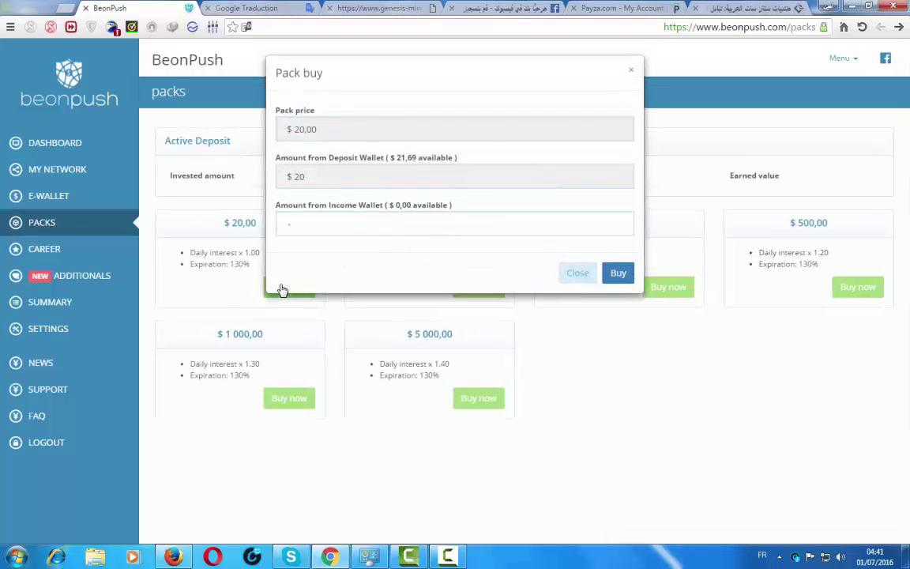
left_click(619, 278)
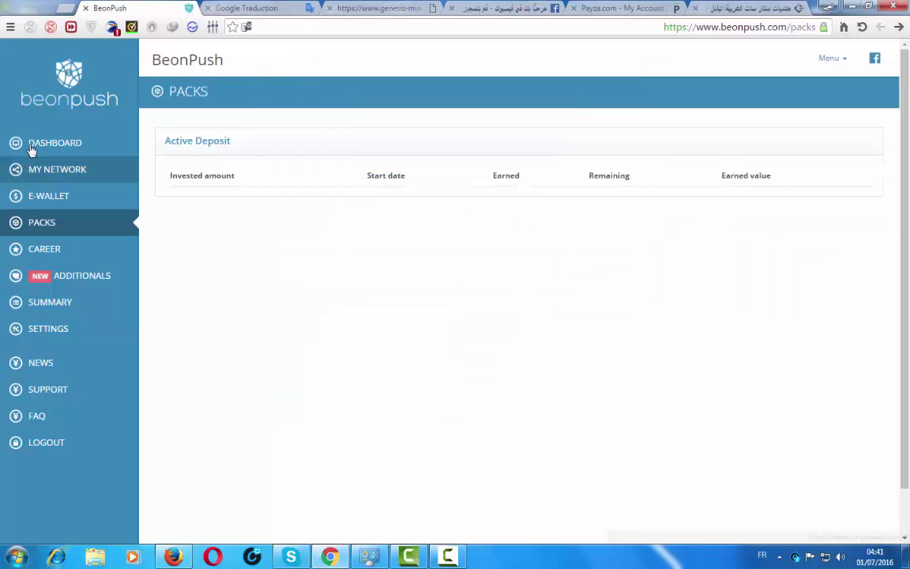
Return to the dashboard and look at the signup link in the personal information section.
left_click(69, 103)
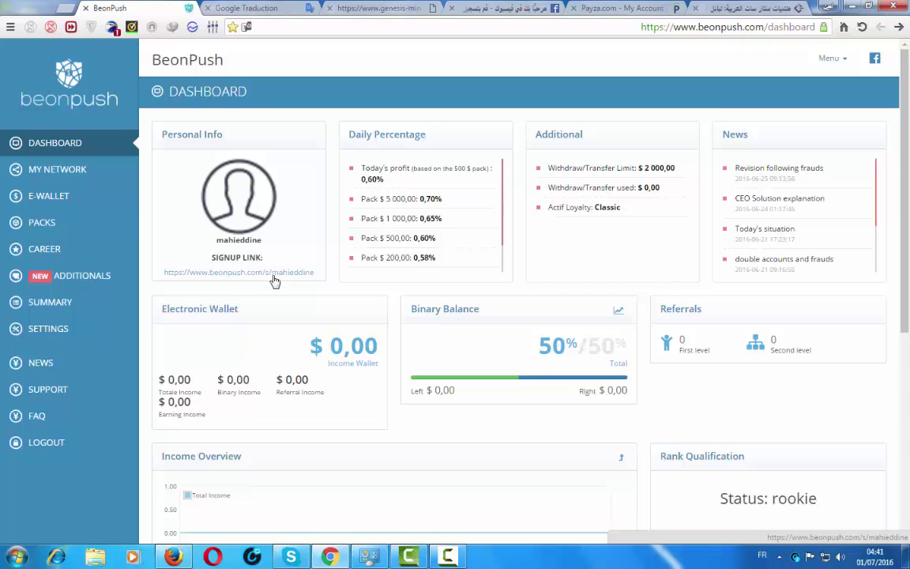
left_click(447, 557)
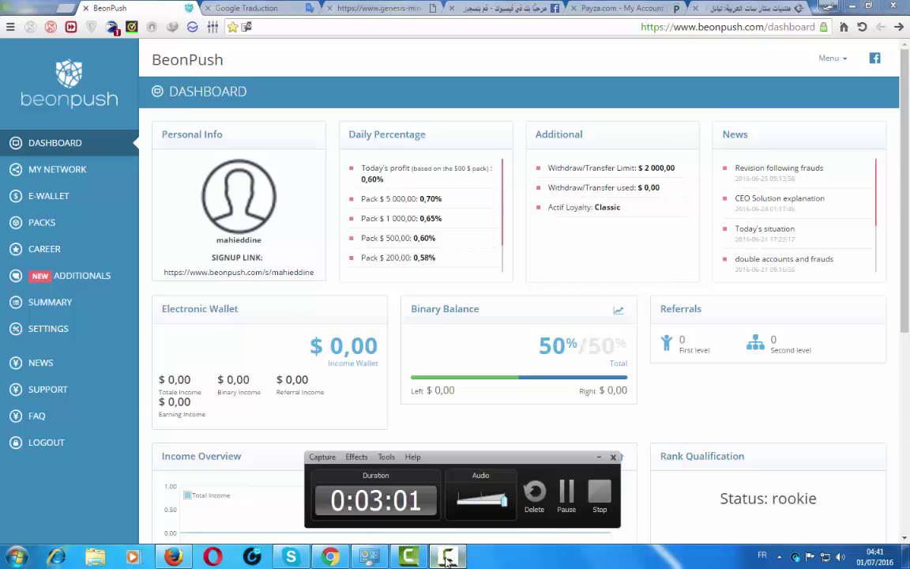
left_click(447, 557)
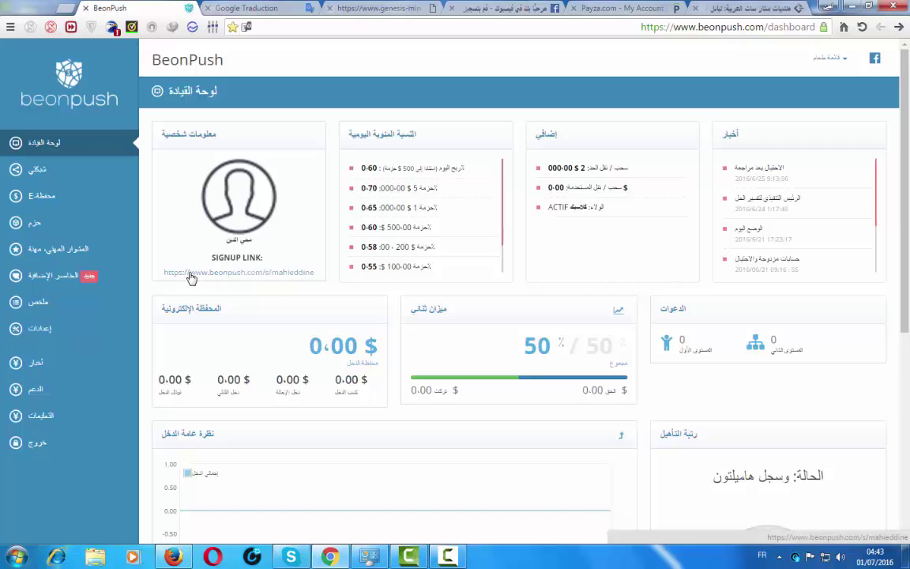
triple_click(235, 271)
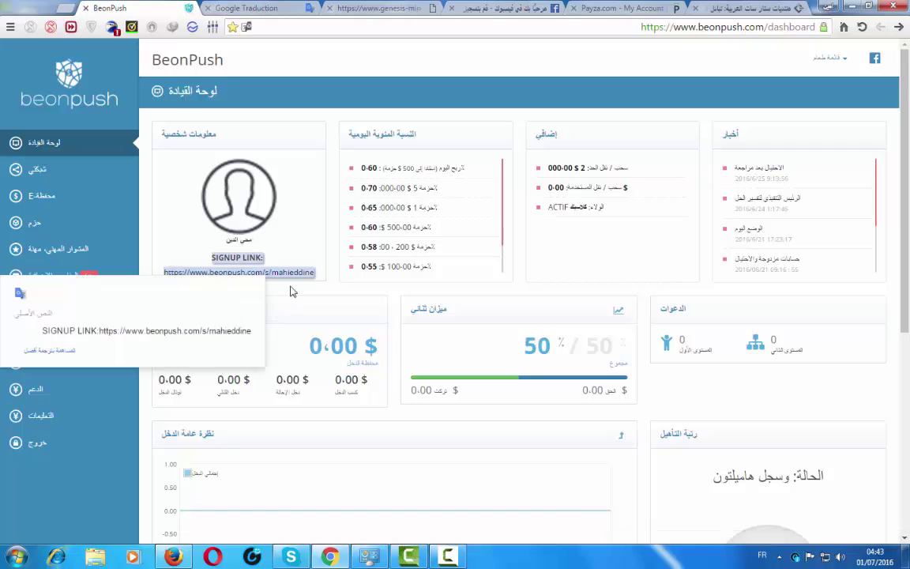
left_click(308, 235)
Review the invested amount listed under the active deposits on the dashboard.
scroll(600, 371, "down", 5)
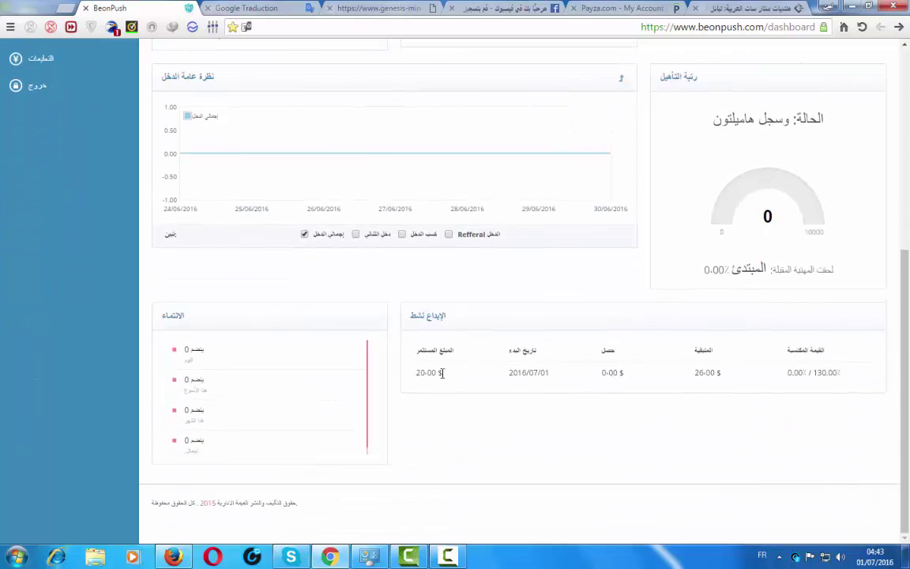
left_click_drag(442, 373, 411, 371)
left_click(544, 389)
scroll(487, 342, "up", 3)
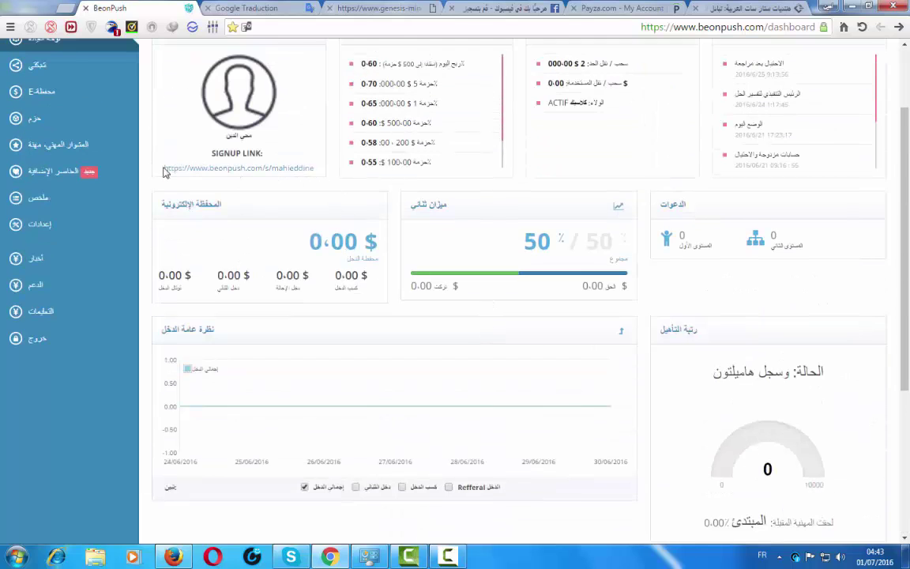
Examine the full address of the account's referral signup link.
triple_click(300, 170)
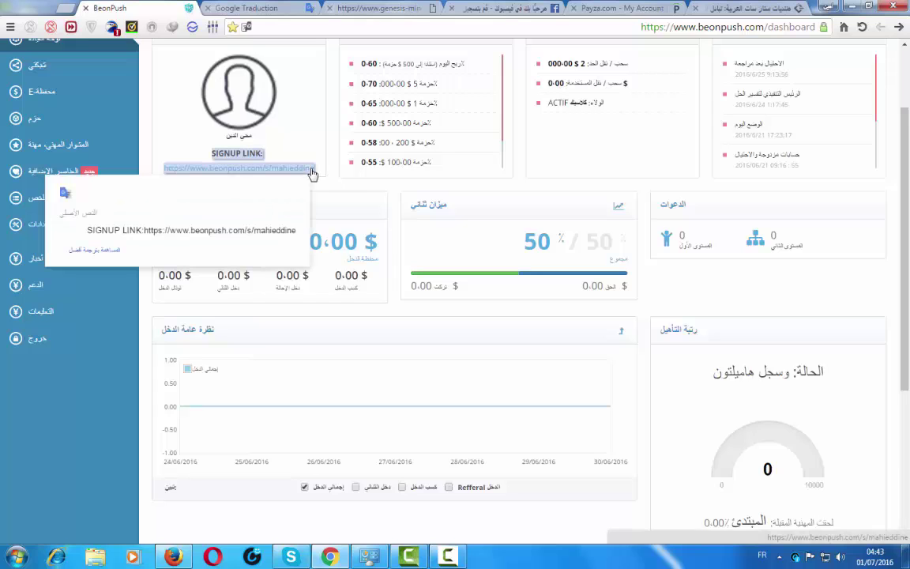
left_click(320, 177)
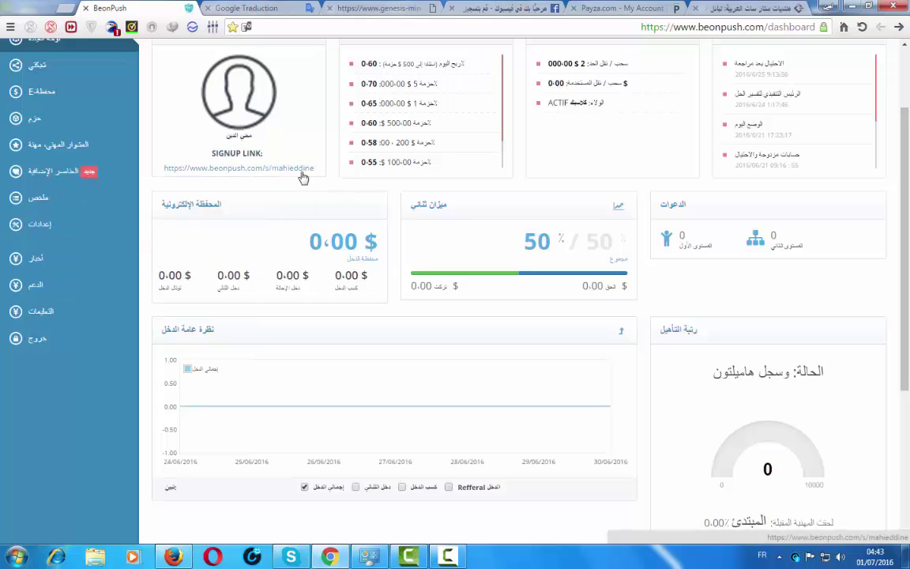
triple_click(302, 169)
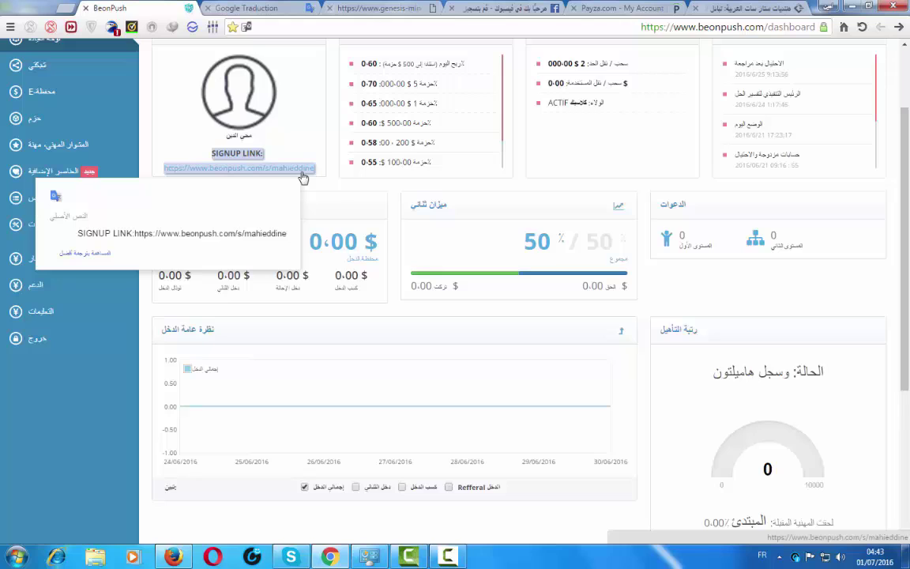
left_click(319, 174)
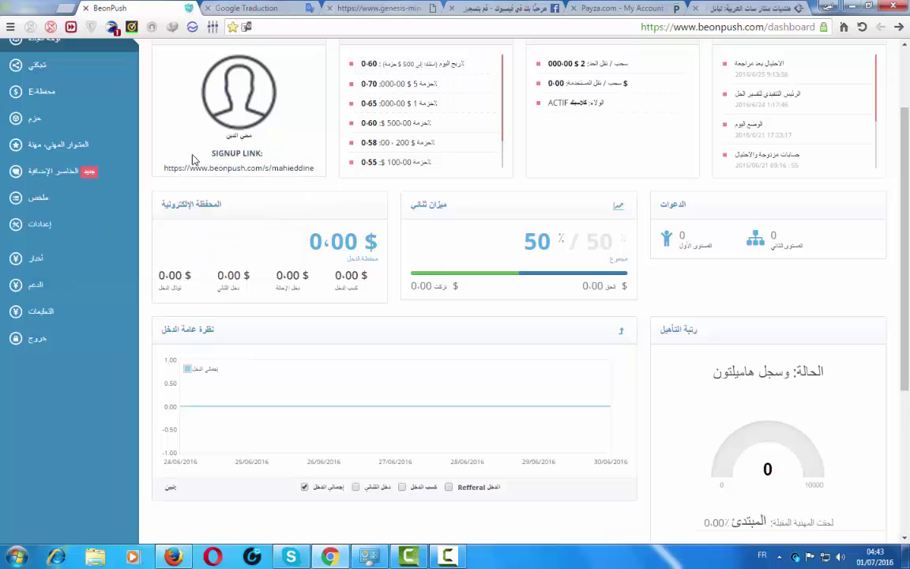
triple_click(269, 171)
left_click(357, 186)
Examine the Daily Percentage section on the dashboard.
scroll(357, 186, "up", 3)
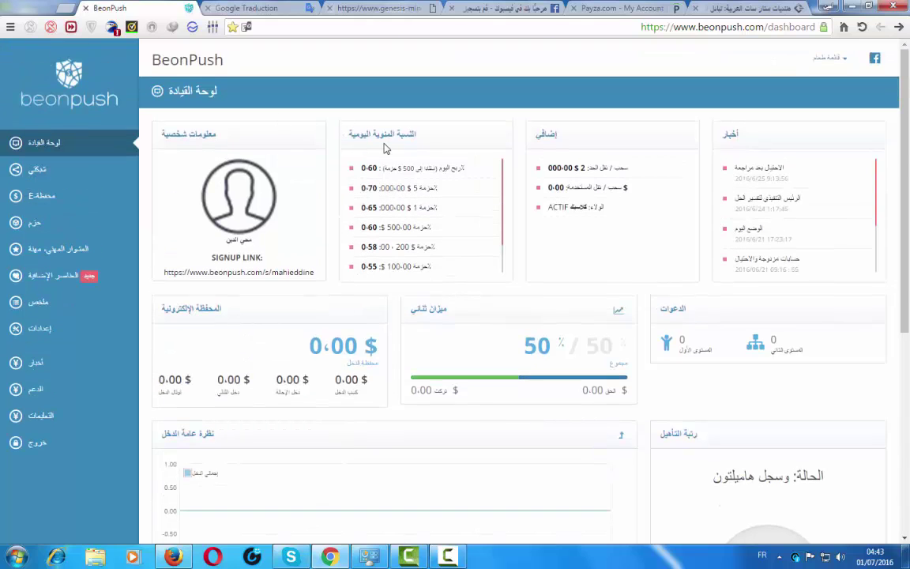
triple_click(410, 135)
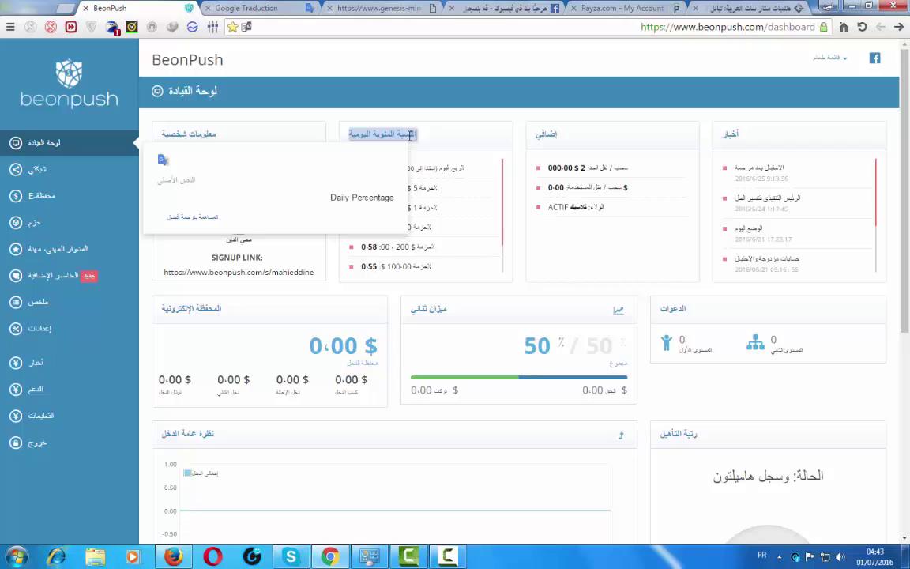
left_click(440, 137)
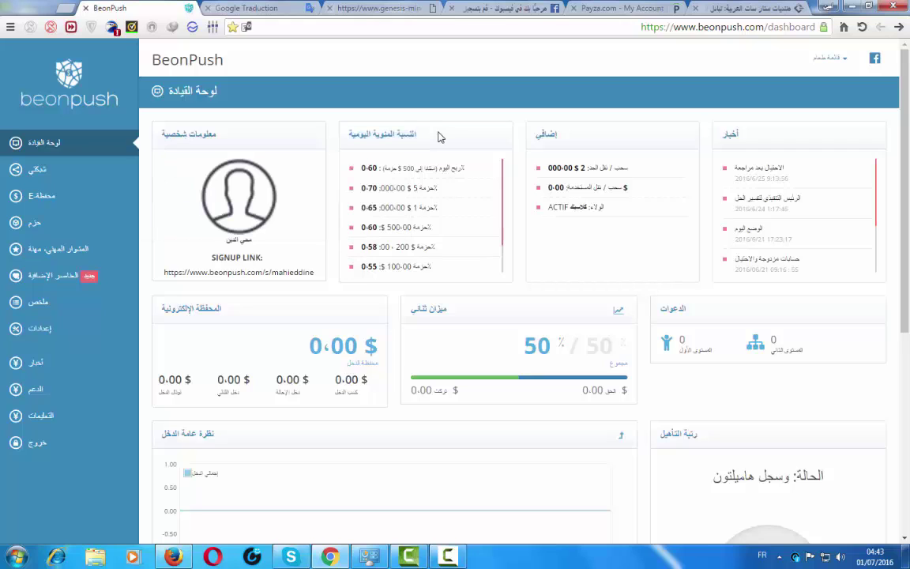